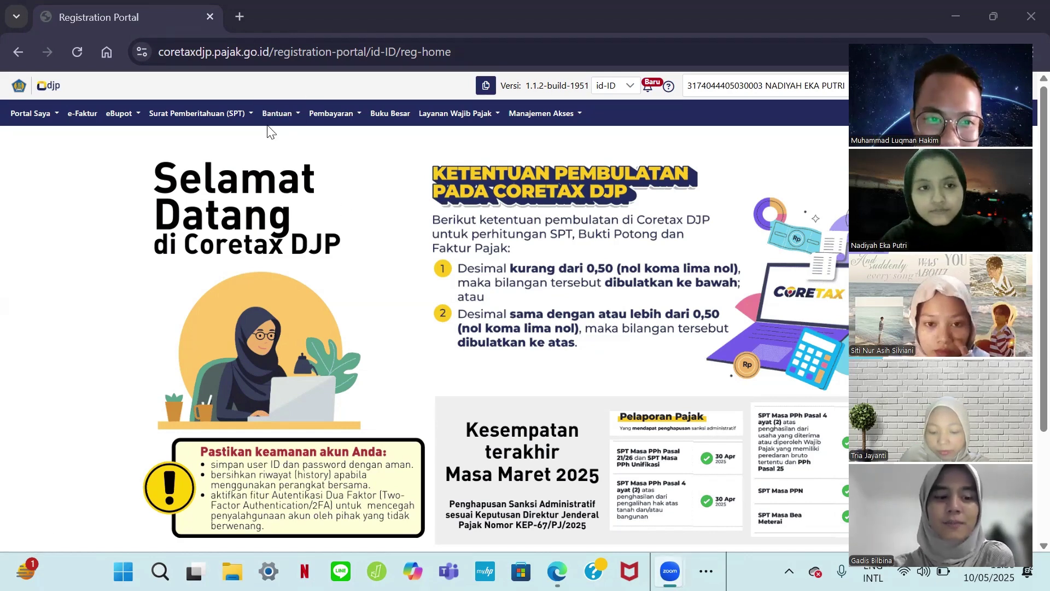
Open the Surat Pemberitahuan (SPT) page and reload it
click(251, 124)
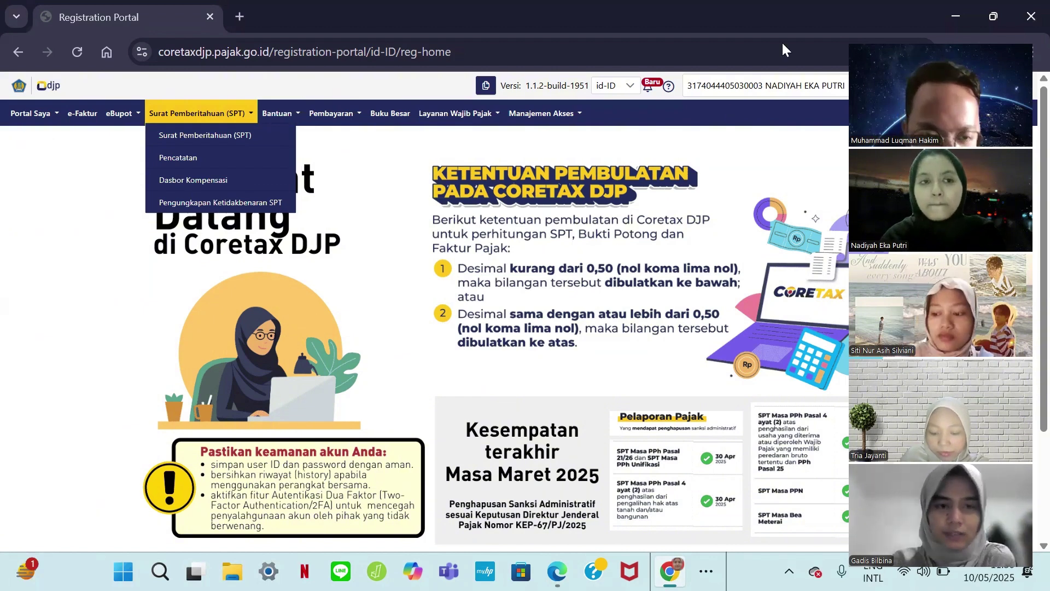
click(247, 137)
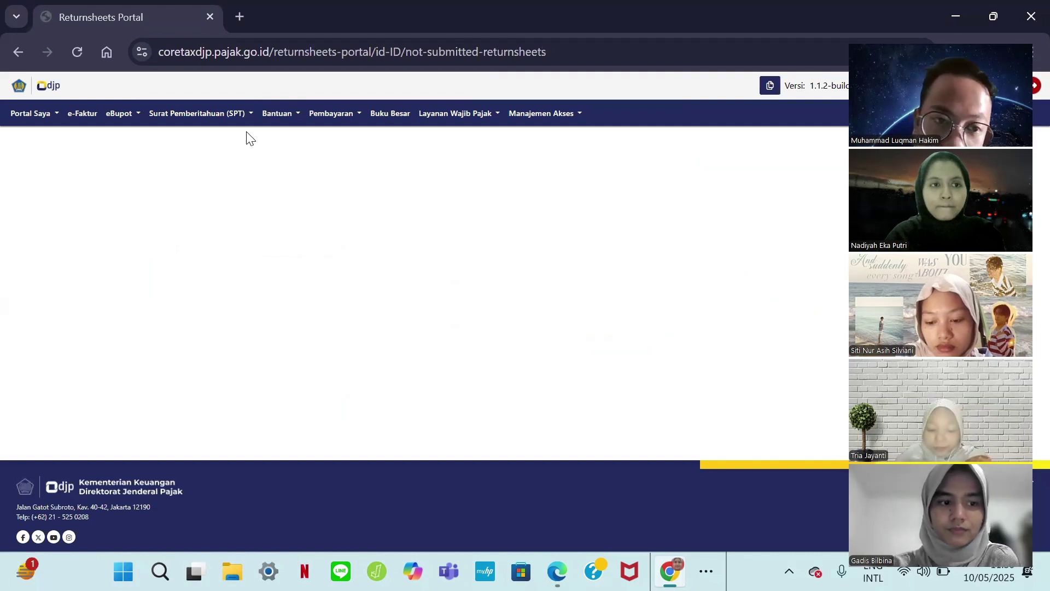
click(77, 52)
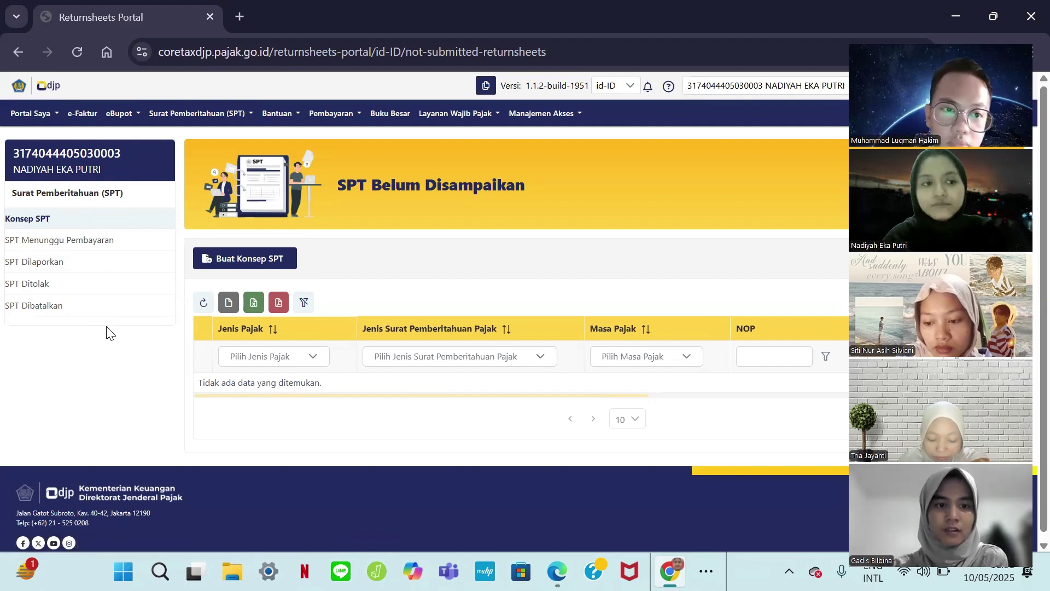
Start a new SPT draft, choose PPh Unifikasi as the tax type and proceed to the reporting period
click(227, 268)
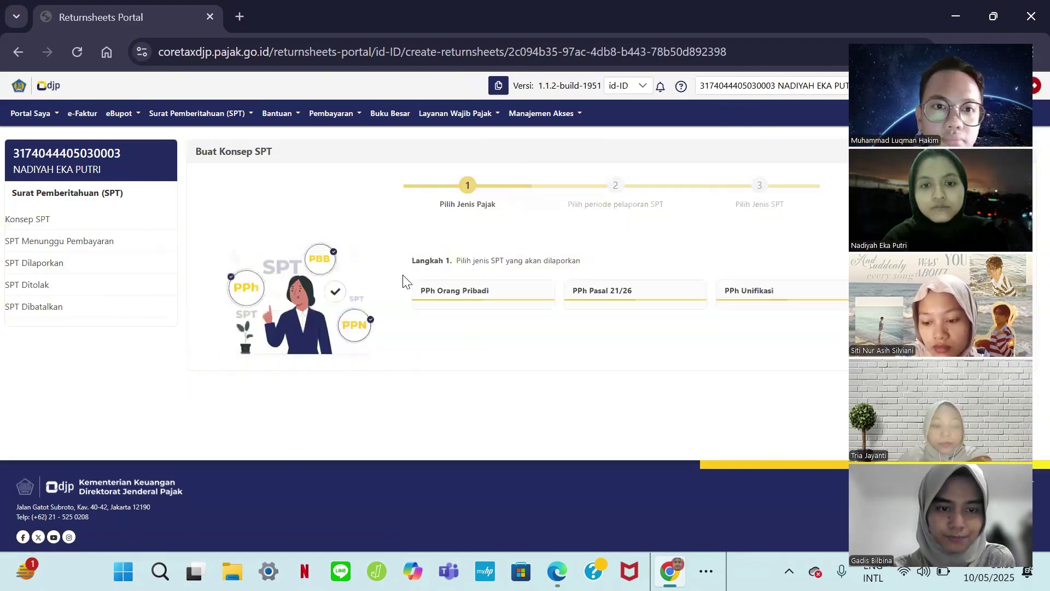
scroll(695, 348, up, 2)
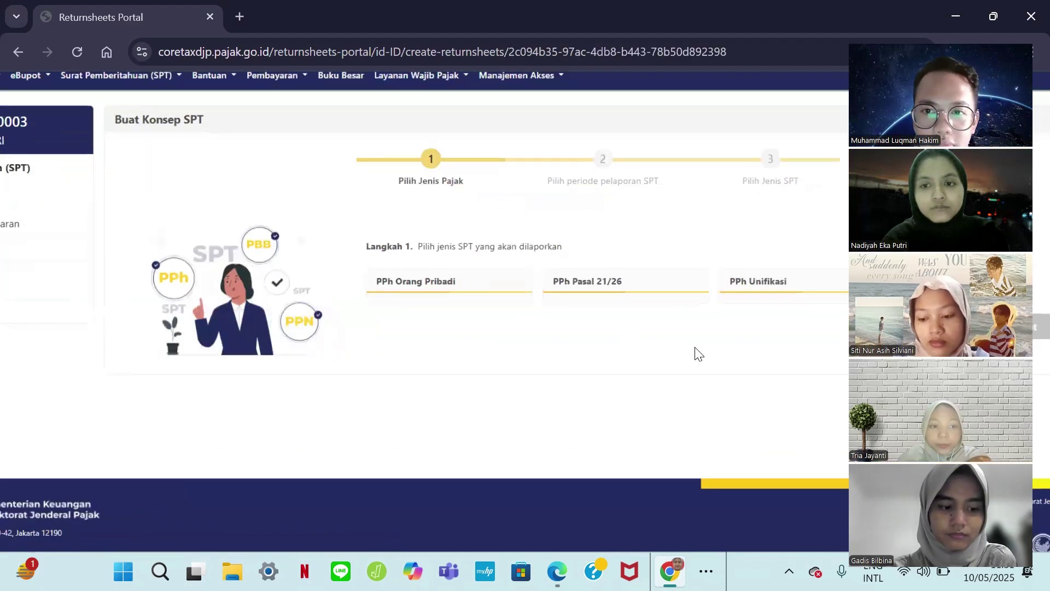
scroll(695, 348, right, 1)
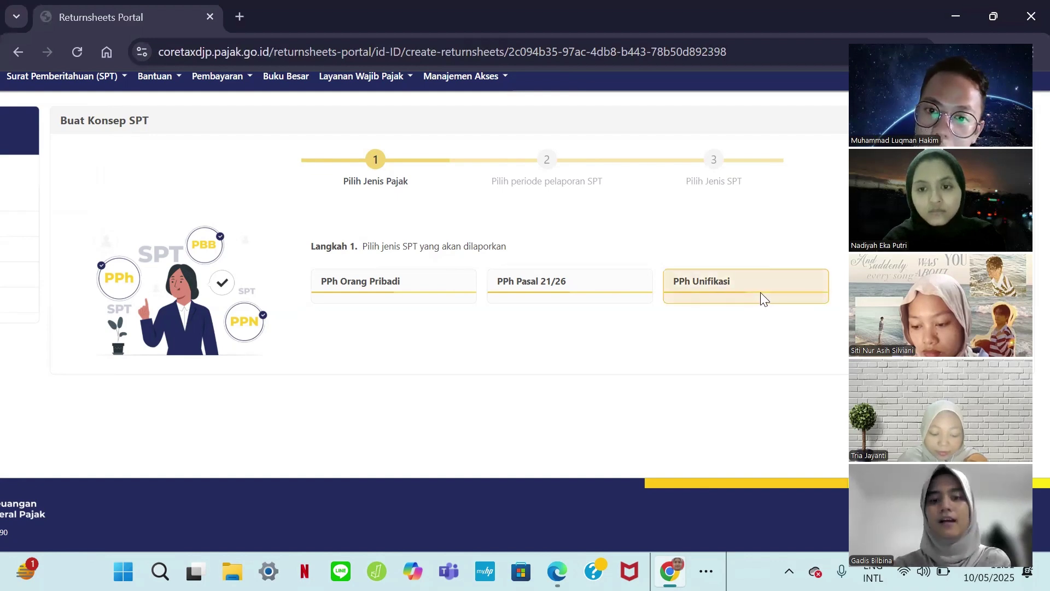
scroll(784, 293, down, 2)
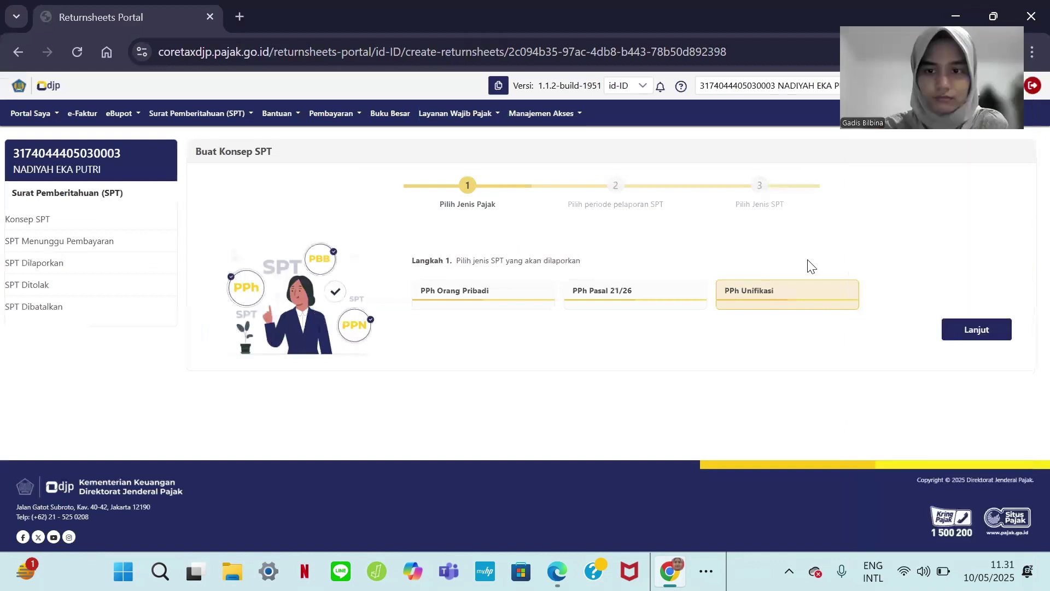
click(984, 331)
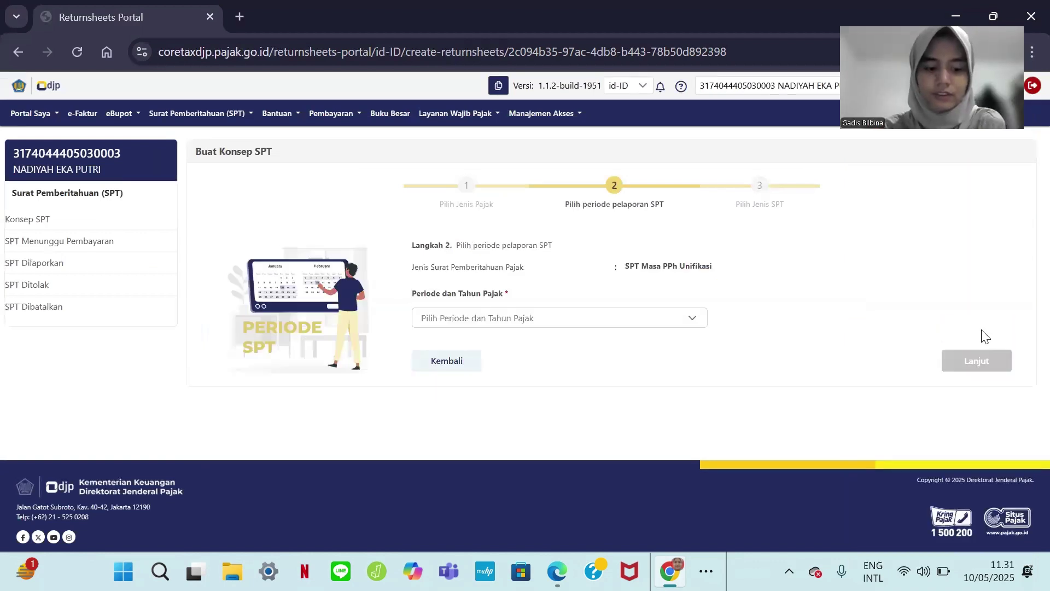
Set the tax period to Mei 2025 and the SPT model to Normal, and create the draft
click(693, 333)
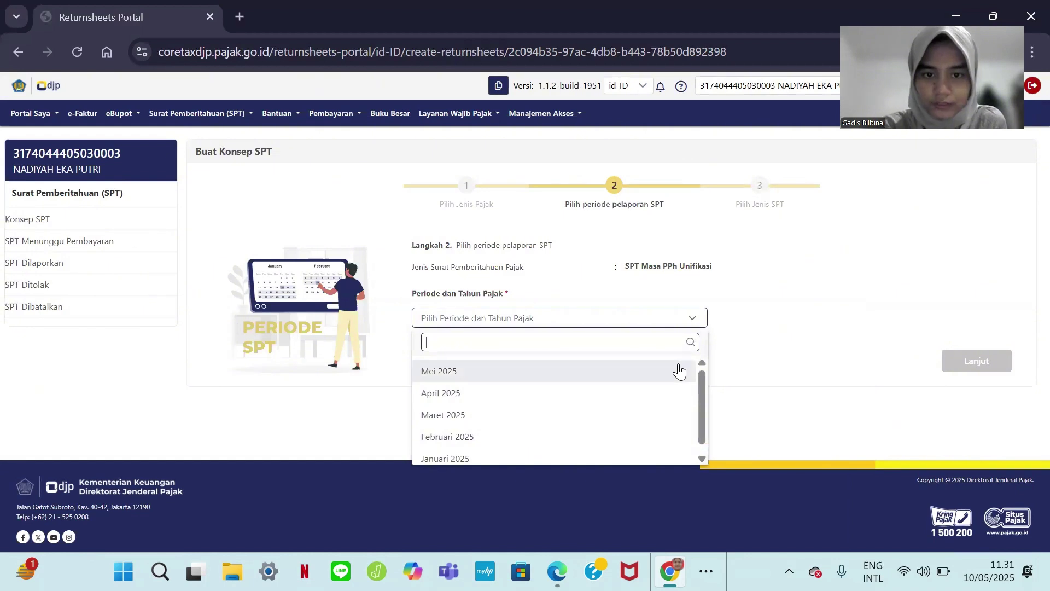
click(678, 370)
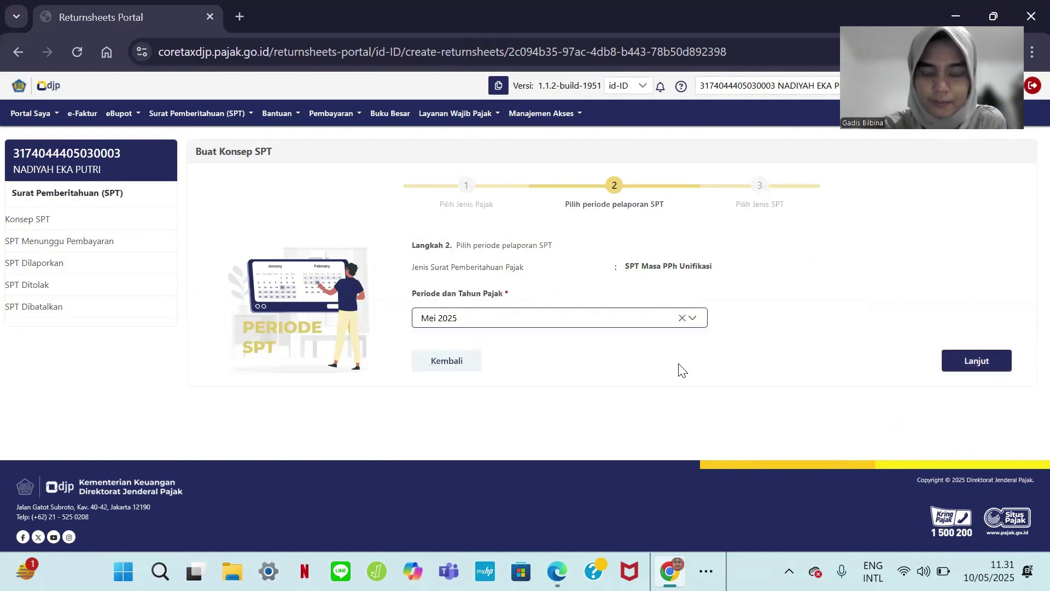
click(959, 368)
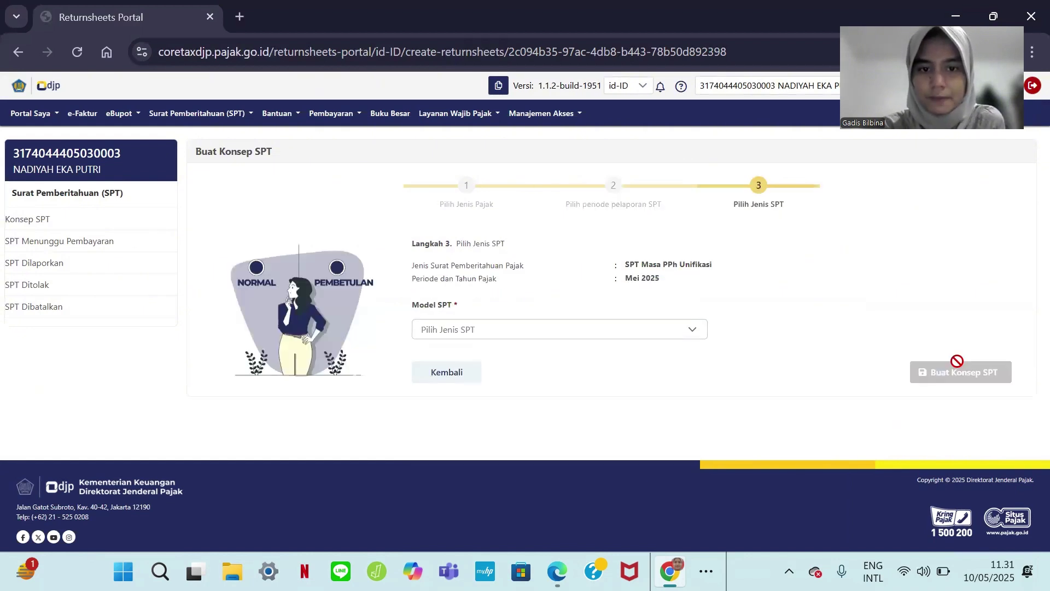
click(700, 330)
click(652, 386)
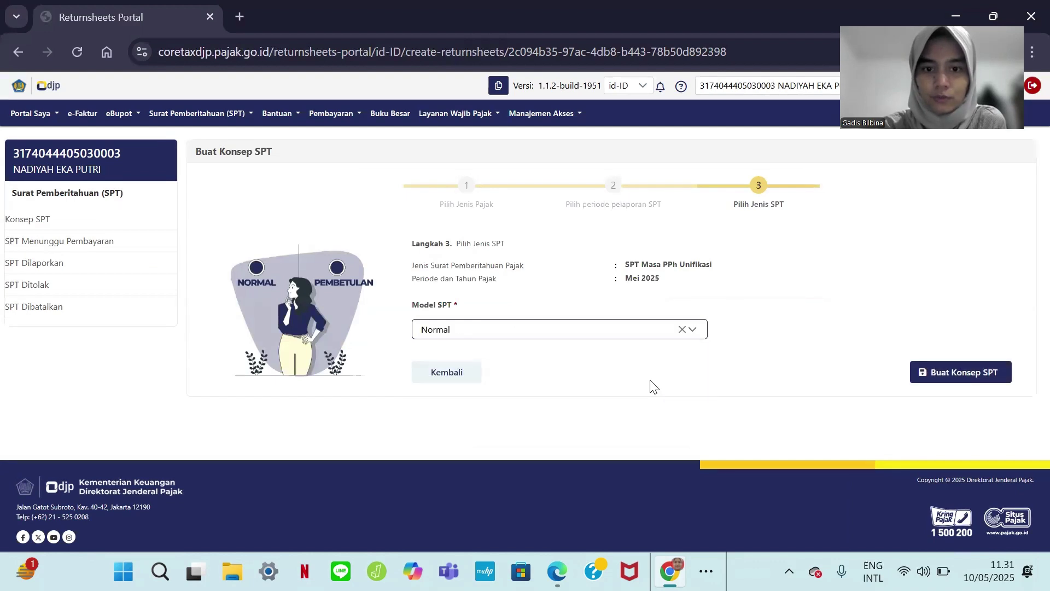
click(947, 376)
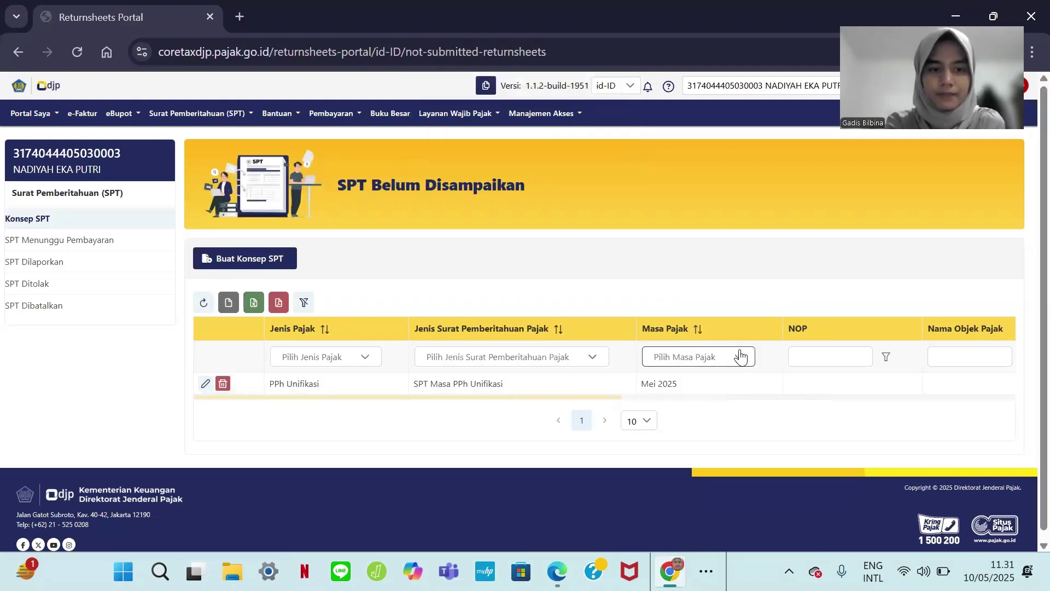
Open the Mei 2025 PPh Unifikasi draft for editing and examine its identity, income tax and declaration sections
click(206, 384)
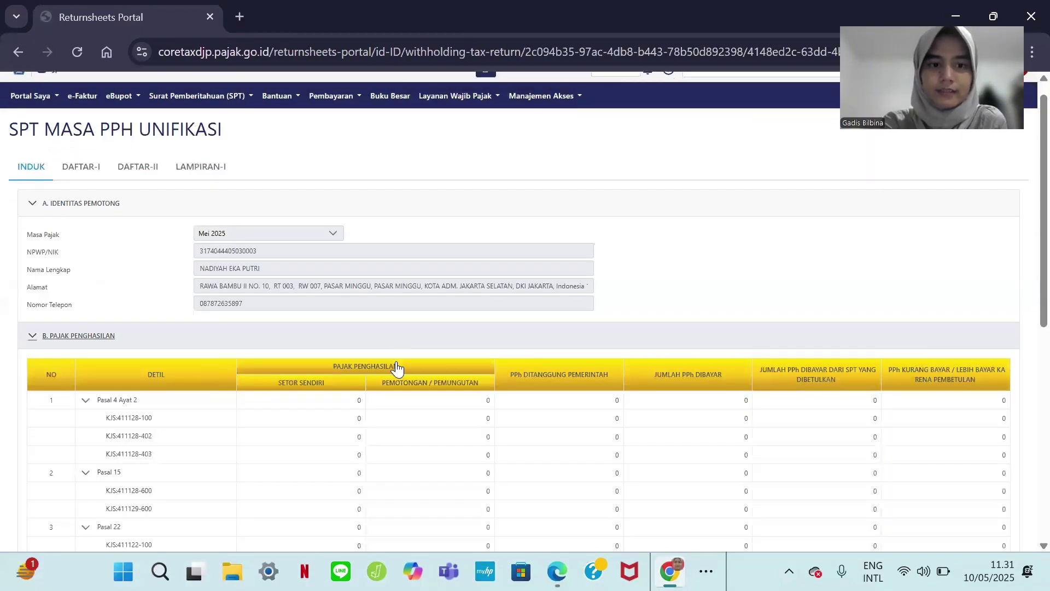
scroll(396, 368, down, 3)
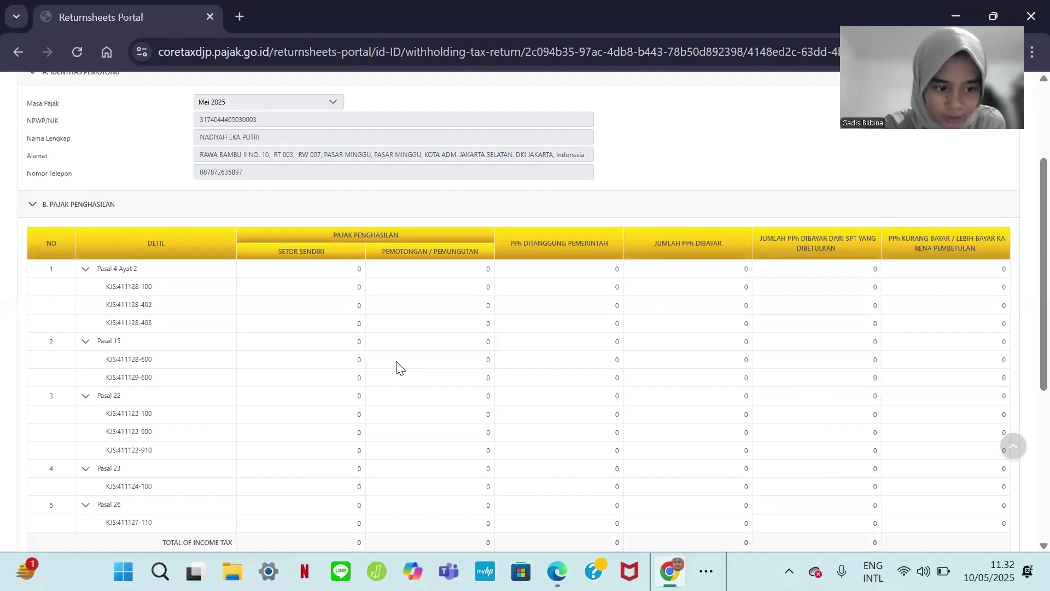
scroll(398, 368, down, 1)
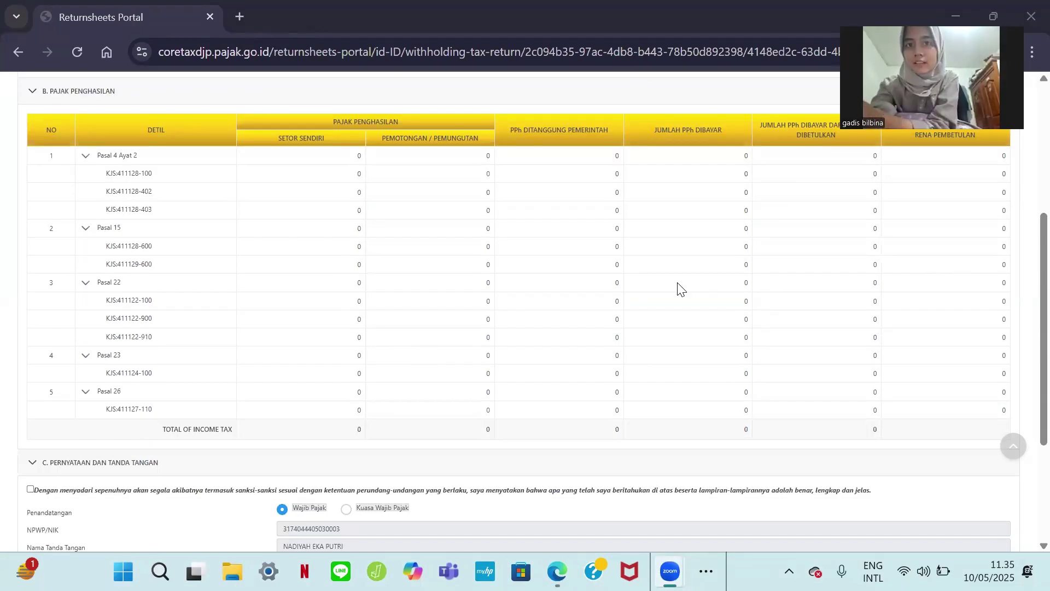
scroll(704, 355, down, 3)
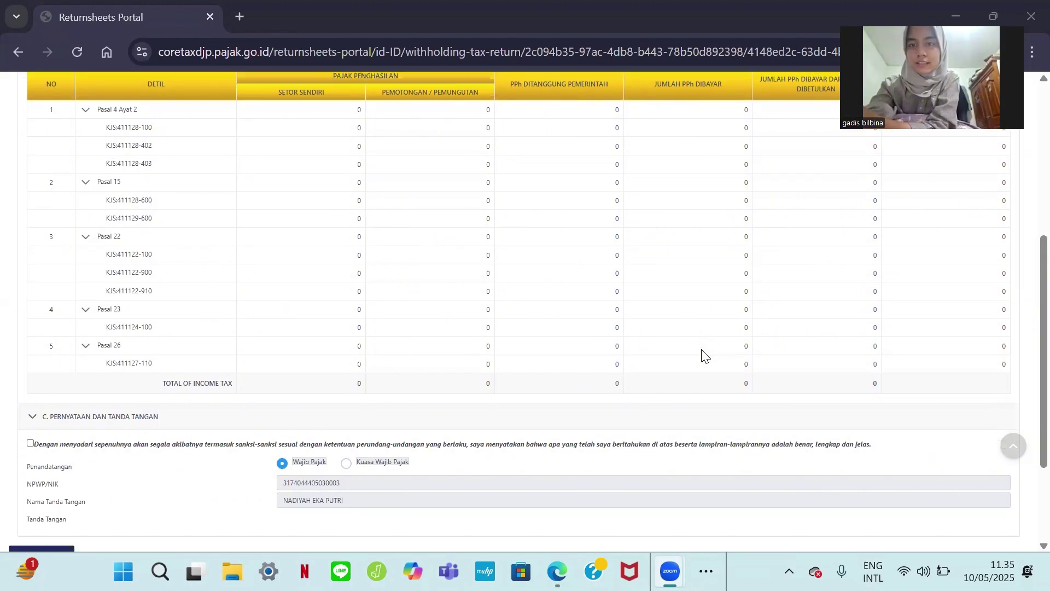
scroll(704, 356, down, 1)
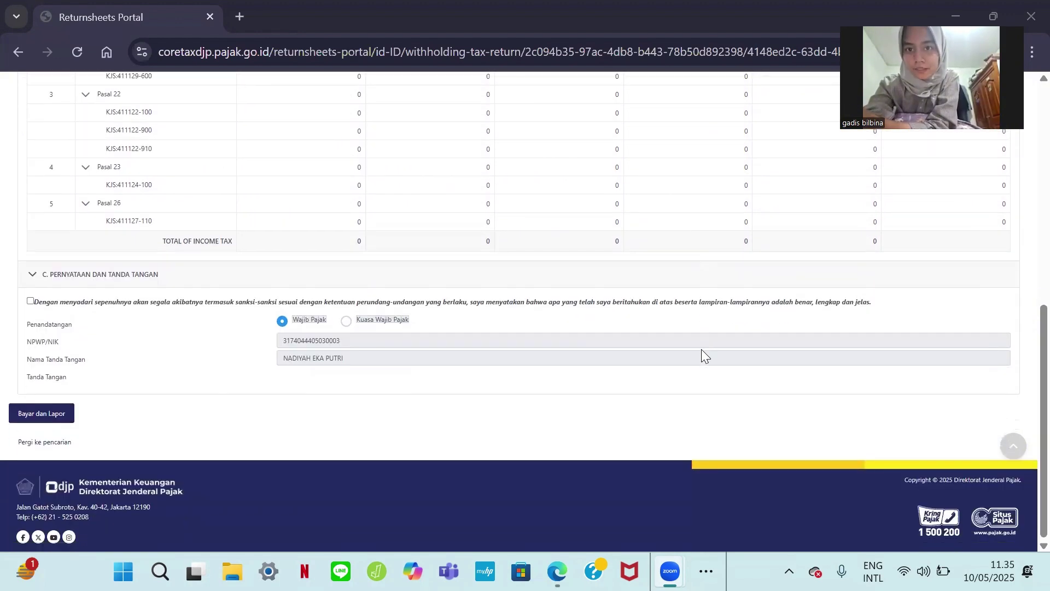
scroll(701, 350, up, 9)
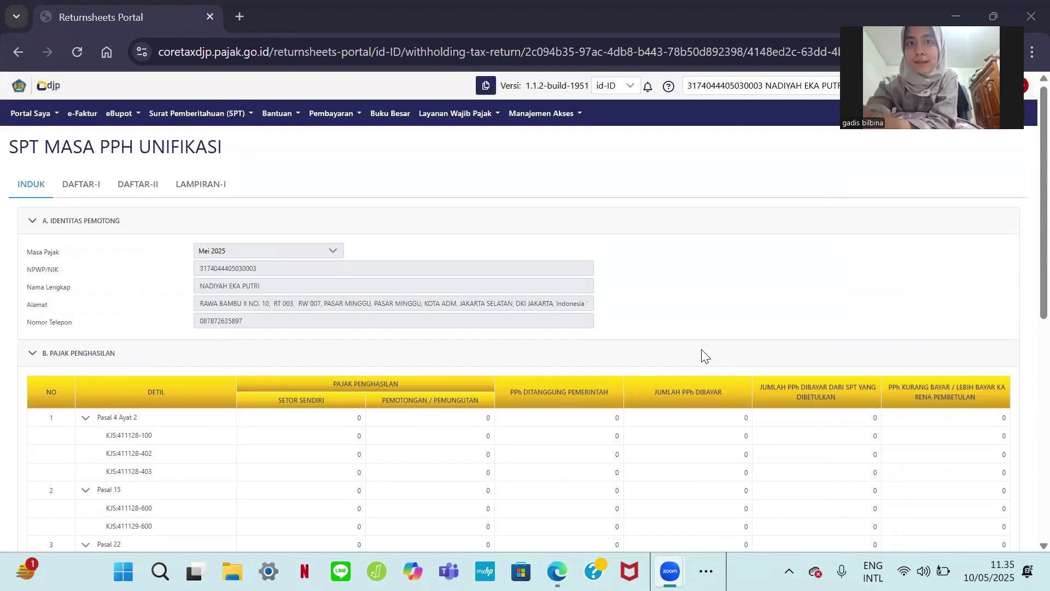
Return to the SPT draft list and view the returns awaiting payment under SPT Menunggu Pembayaran
click(230, 122)
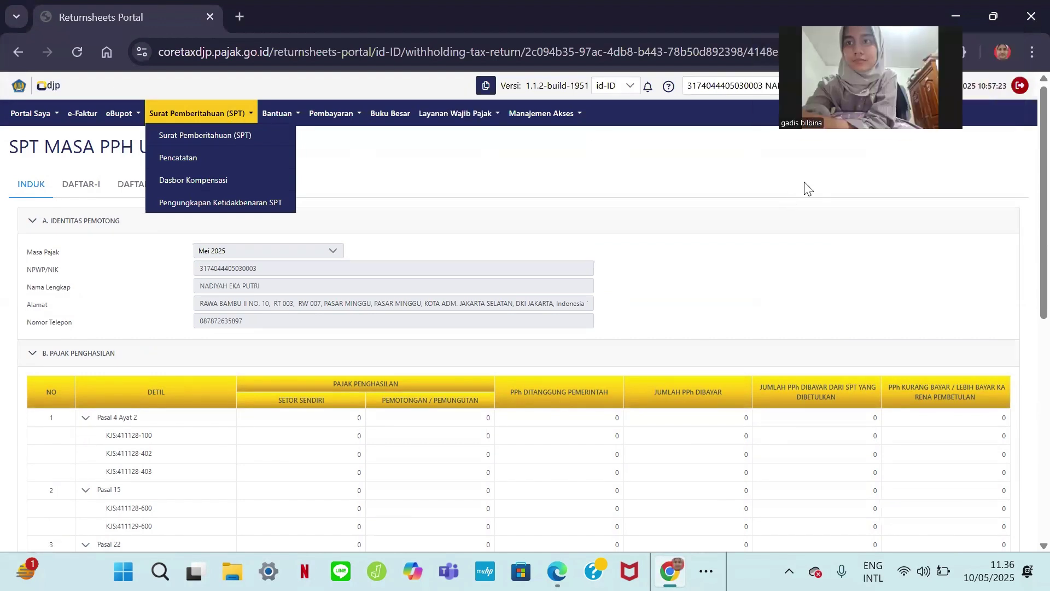
click(259, 143)
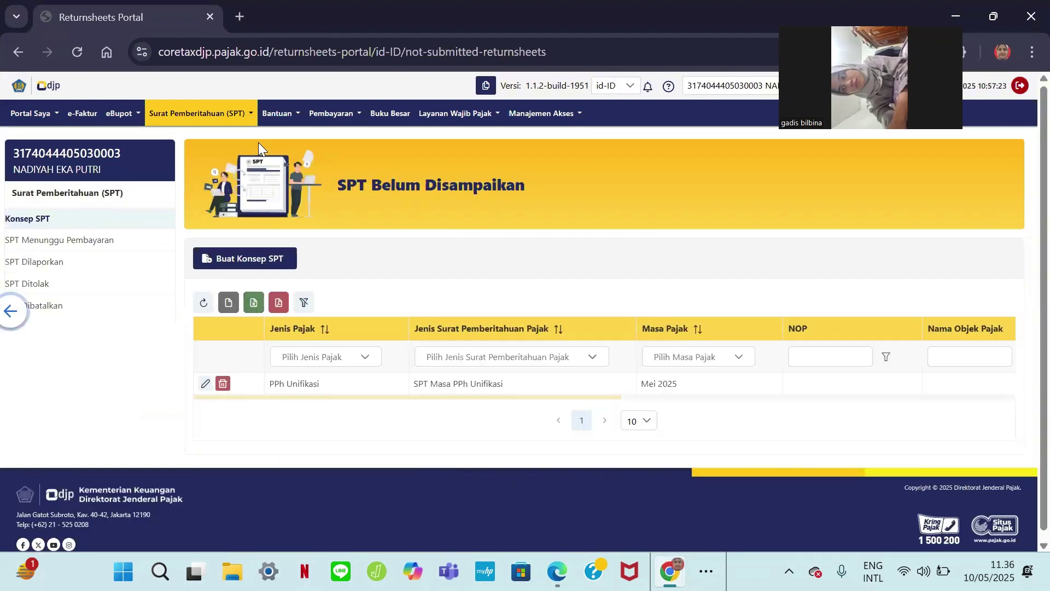
scroll(344, 391, down, 1)
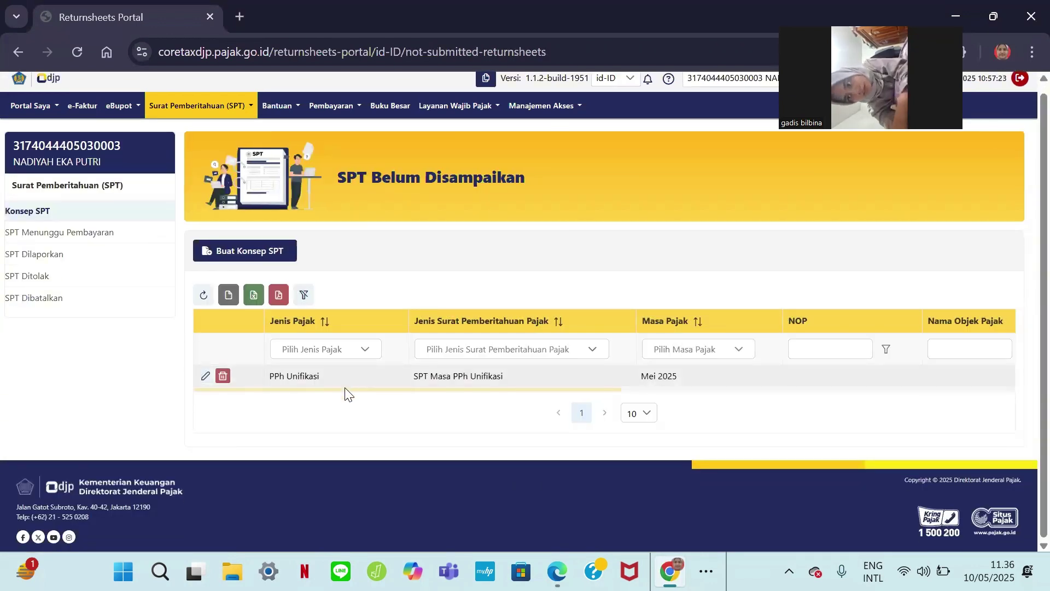
click(148, 246)
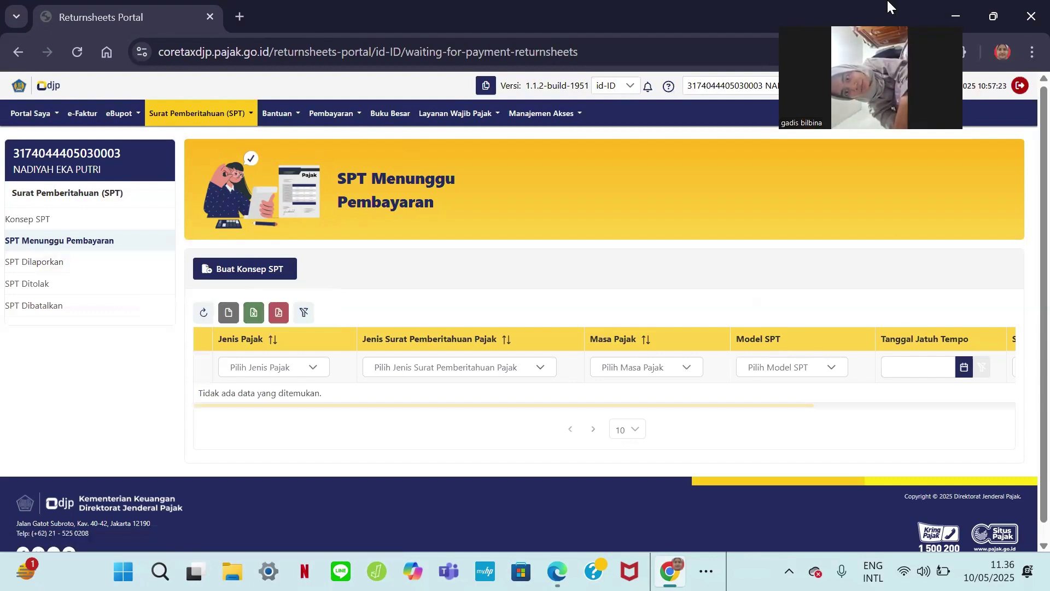
scroll(2, 335, up, 4)
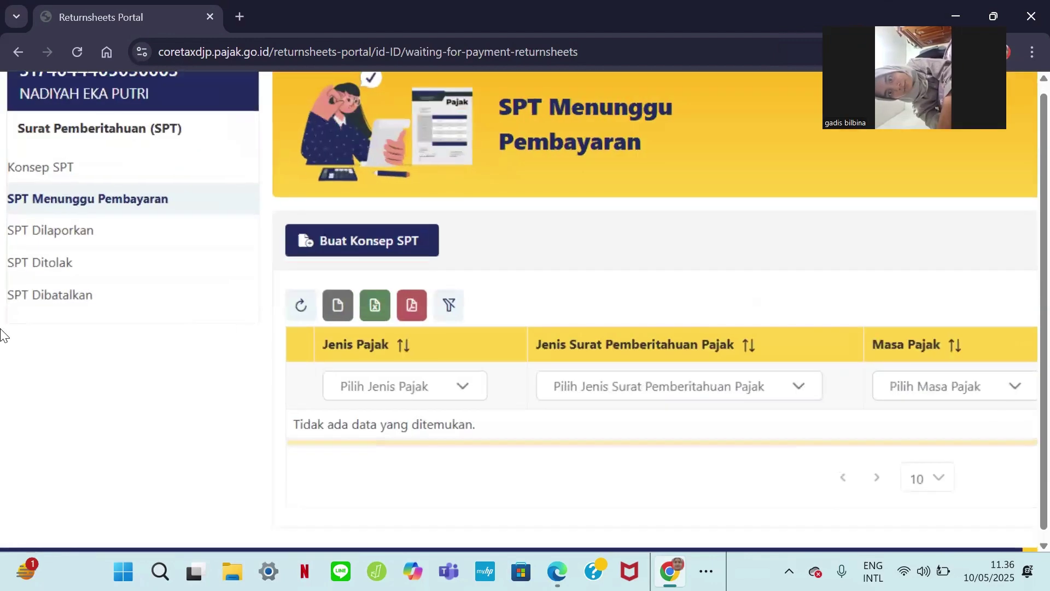
scroll(2, 334, up, 3)
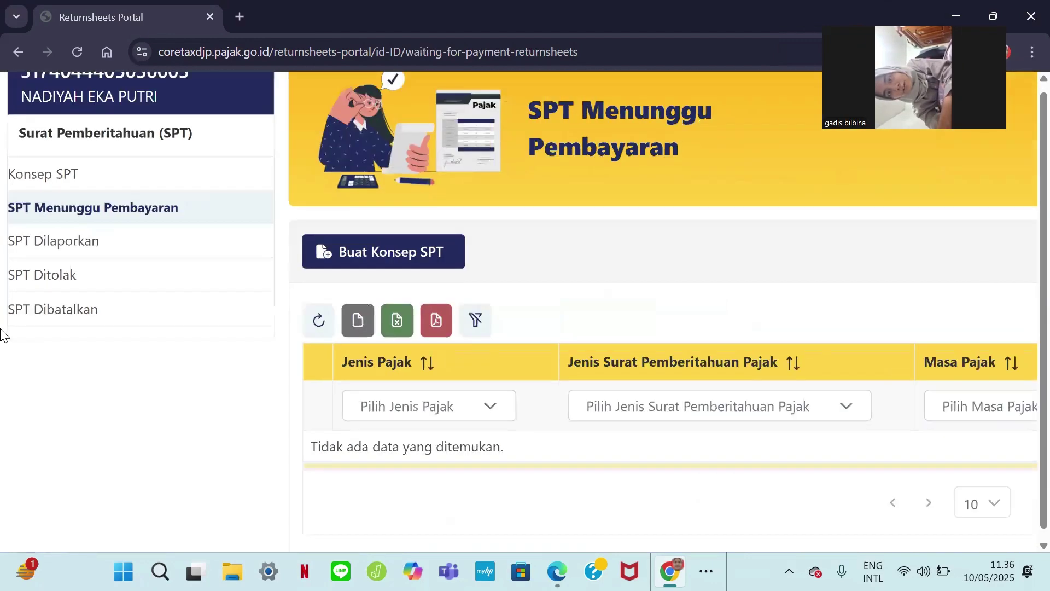
scroll(3, 335, down, 3)
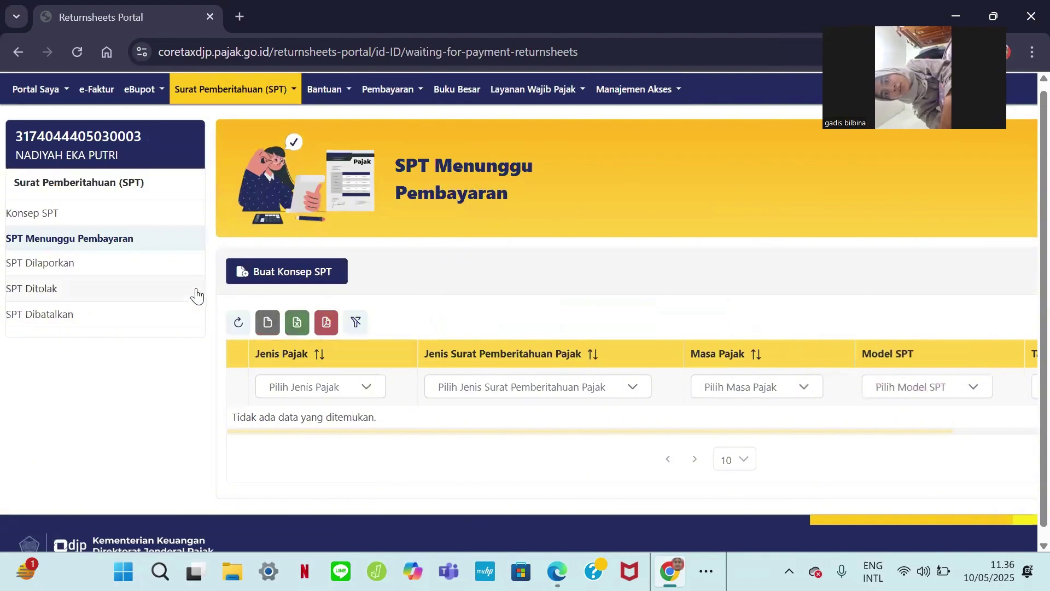
scroll(376, 268, right, 2)
scroll(375, 263, down, 2)
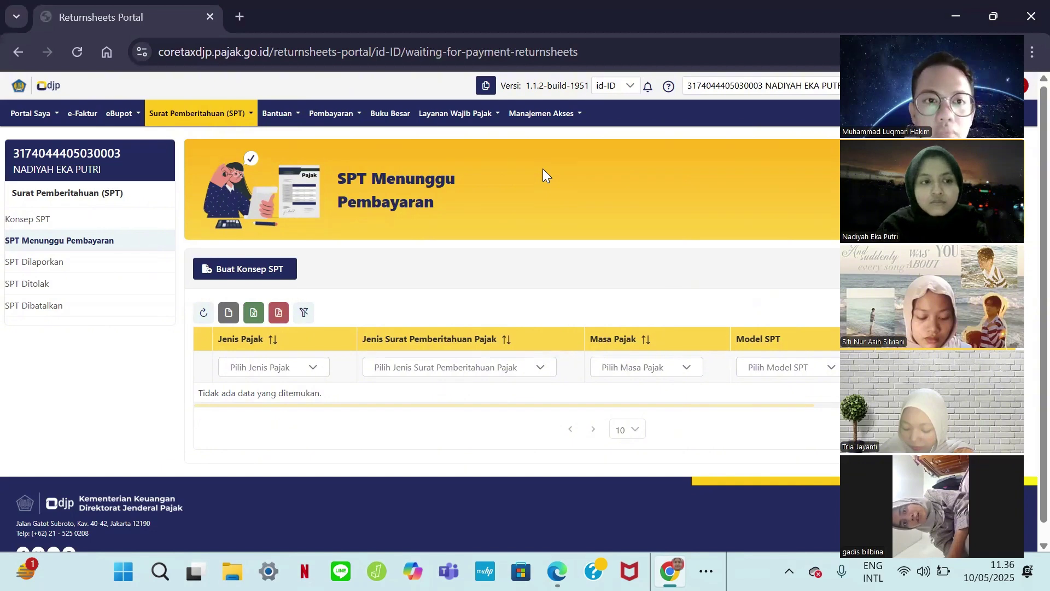
View the reported, rejected and cancelled return lists: SPT Dilaporkan, SPT Ditolak and SPT Dibatalkan
click(139, 266)
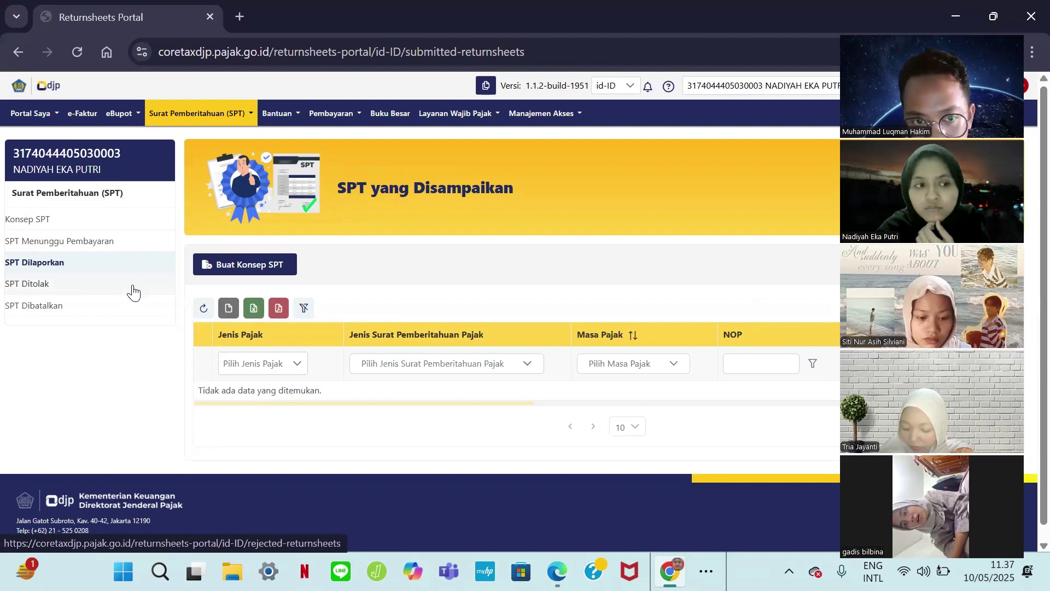
click(133, 292)
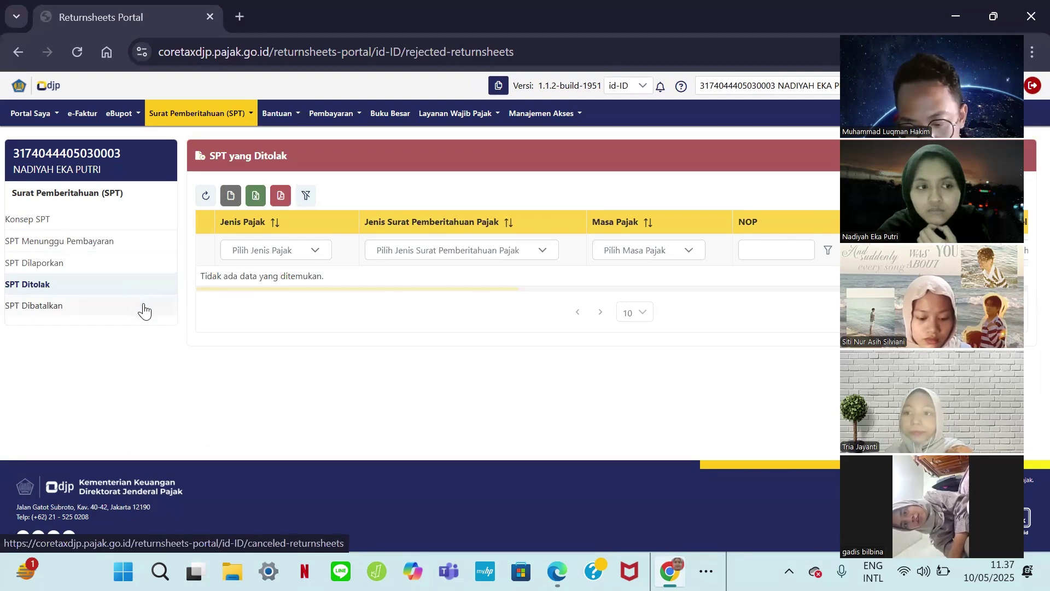
click(143, 309)
mouse_move(152, 297)
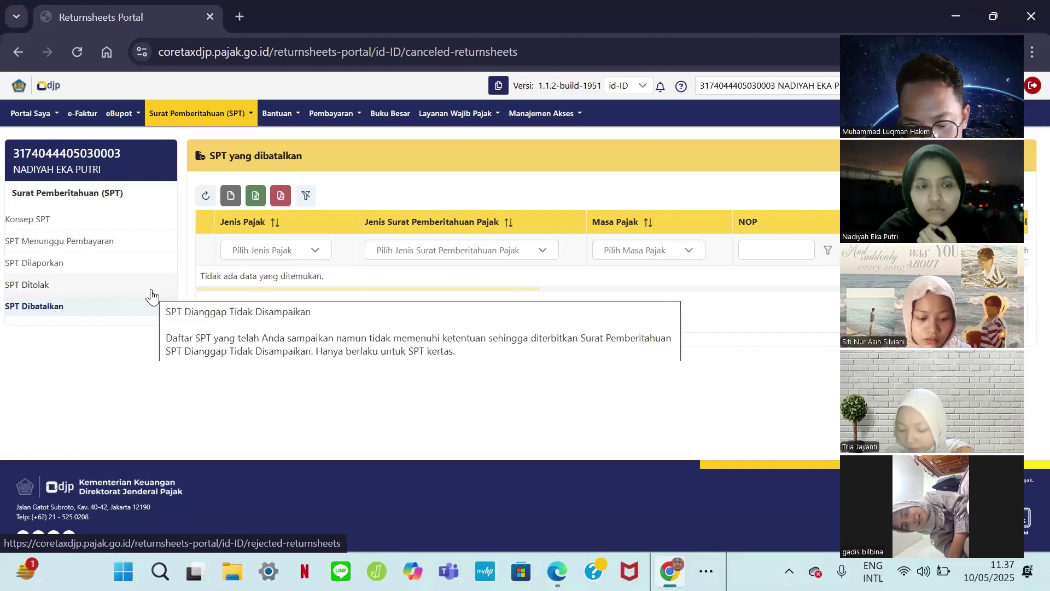
click(152, 297)
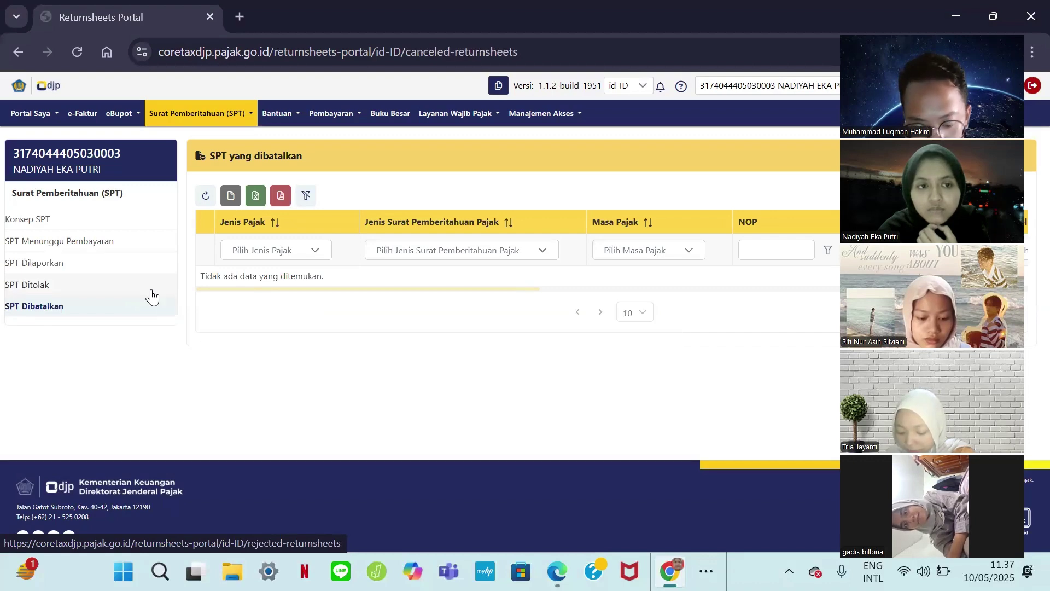
click(154, 309)
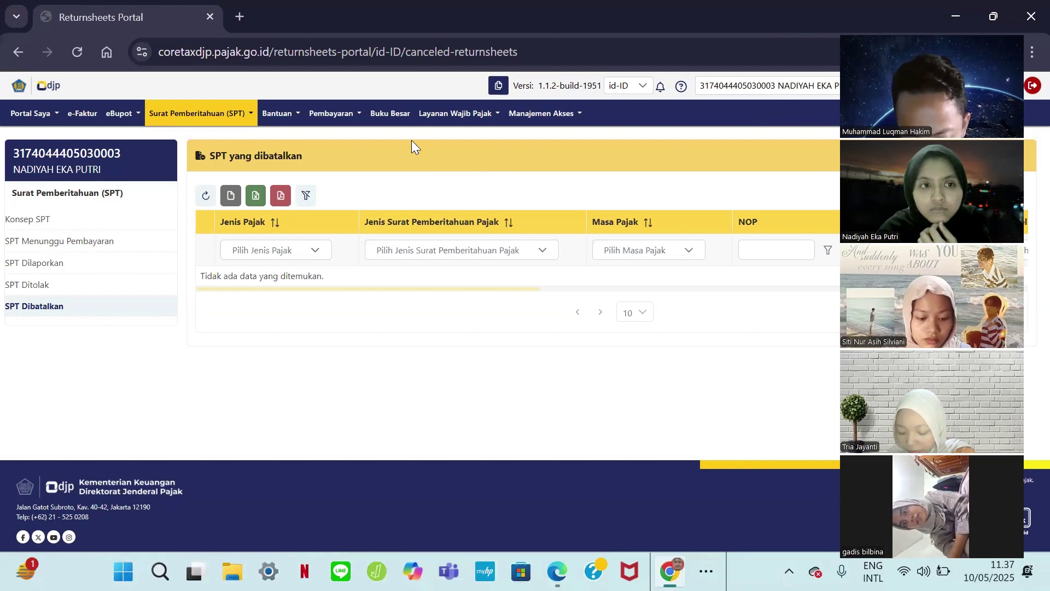
Open the Pencatatan page for simple bookkeeping records under Surat Pemberitahuan (SPT)
click(248, 114)
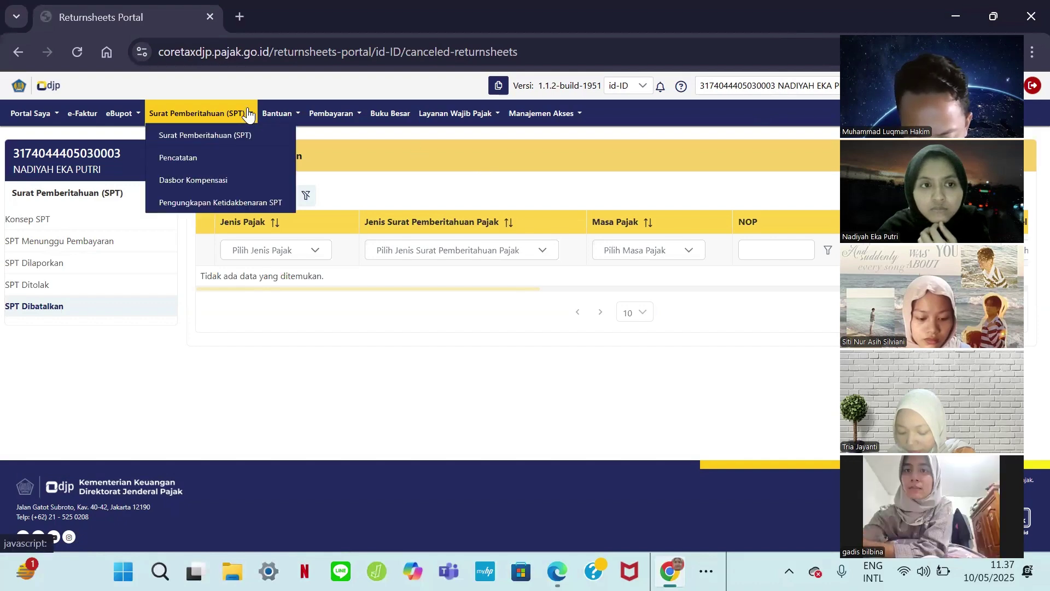
click(251, 158)
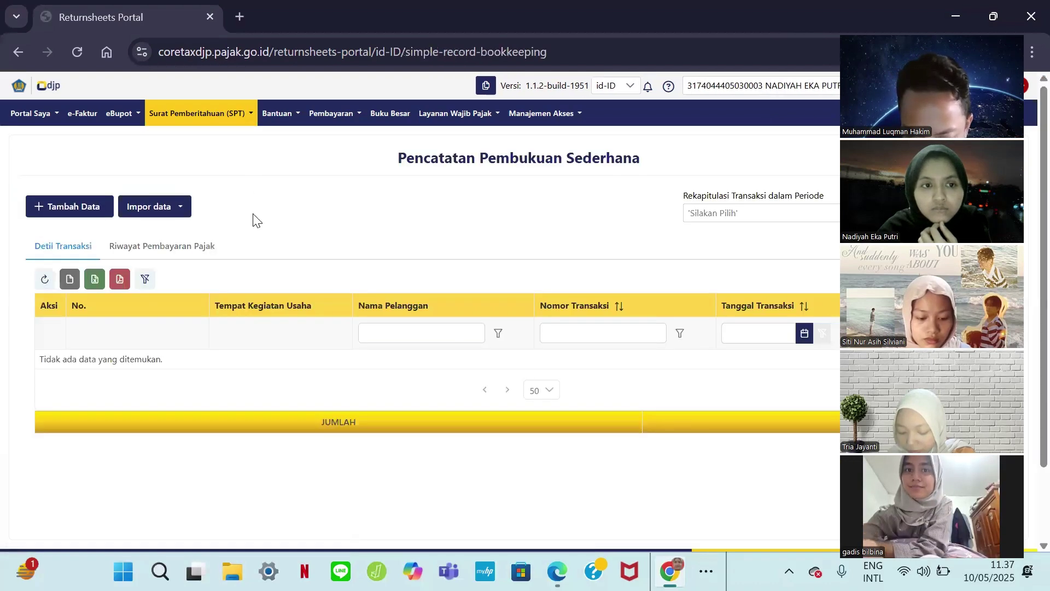
click(234, 116)
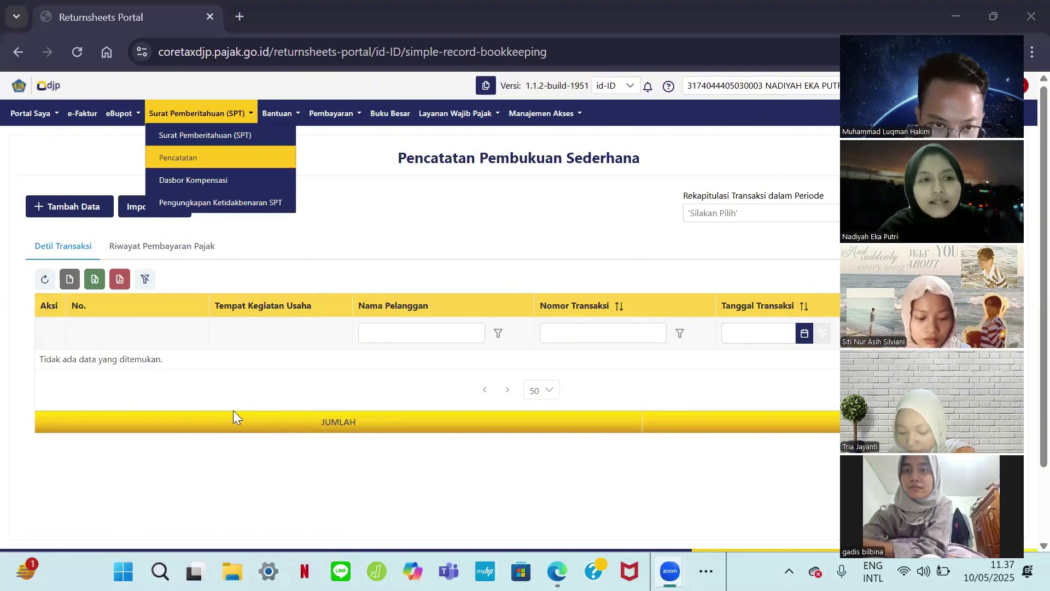
click(235, 165)
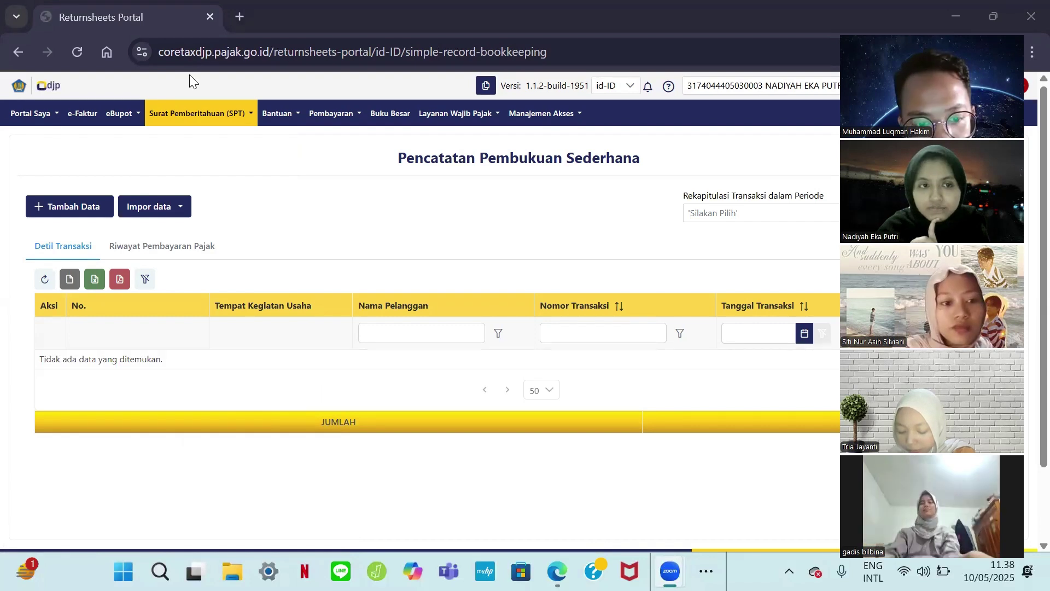
click(236, 116)
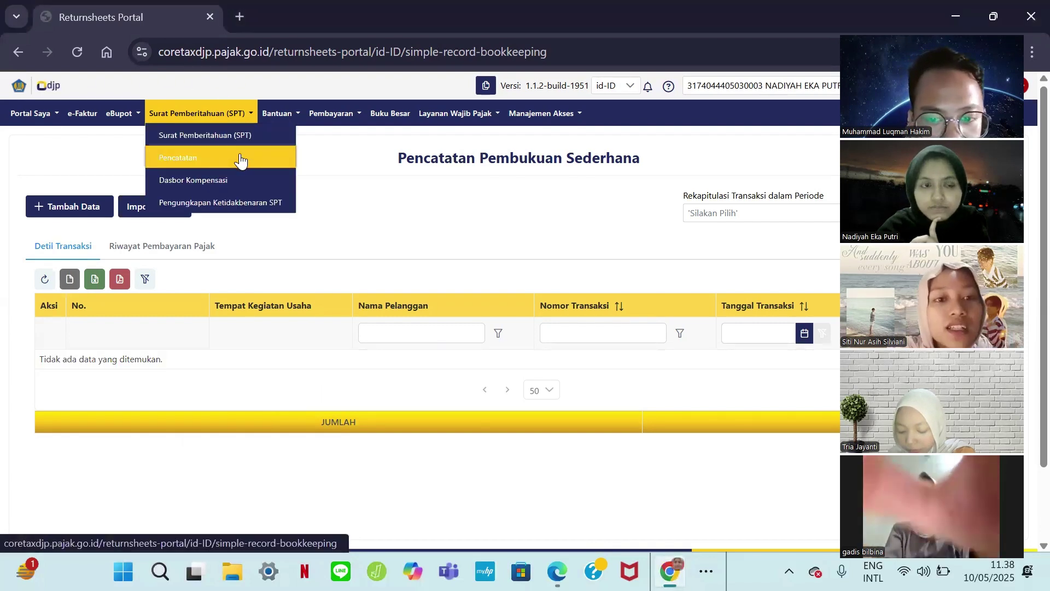
click(242, 159)
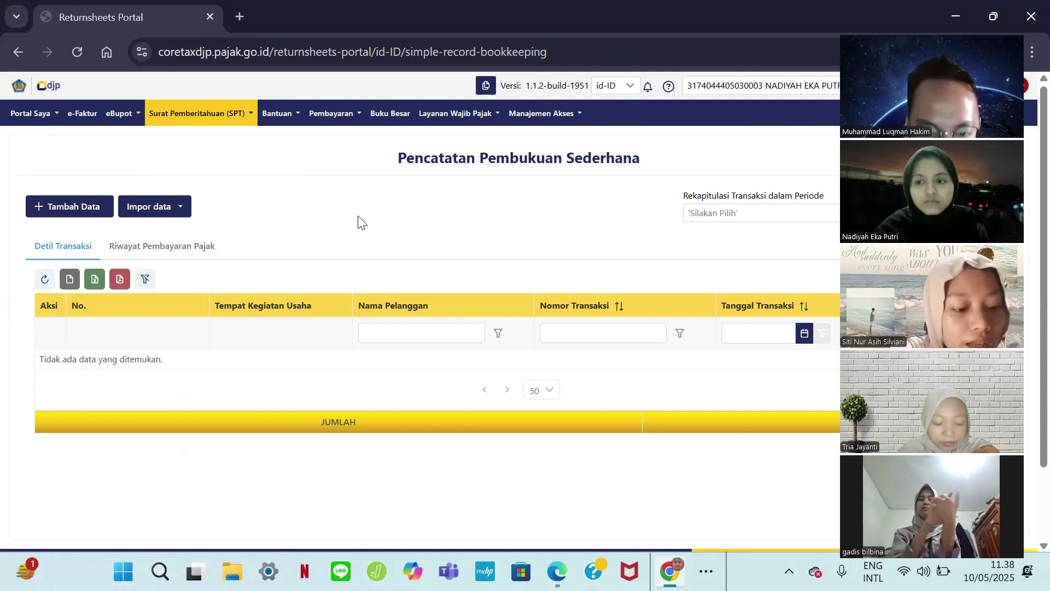
Open the form for adding a simple bookkeeping record, examine its transaction fields and detail table, and cancel it
click(61, 207)
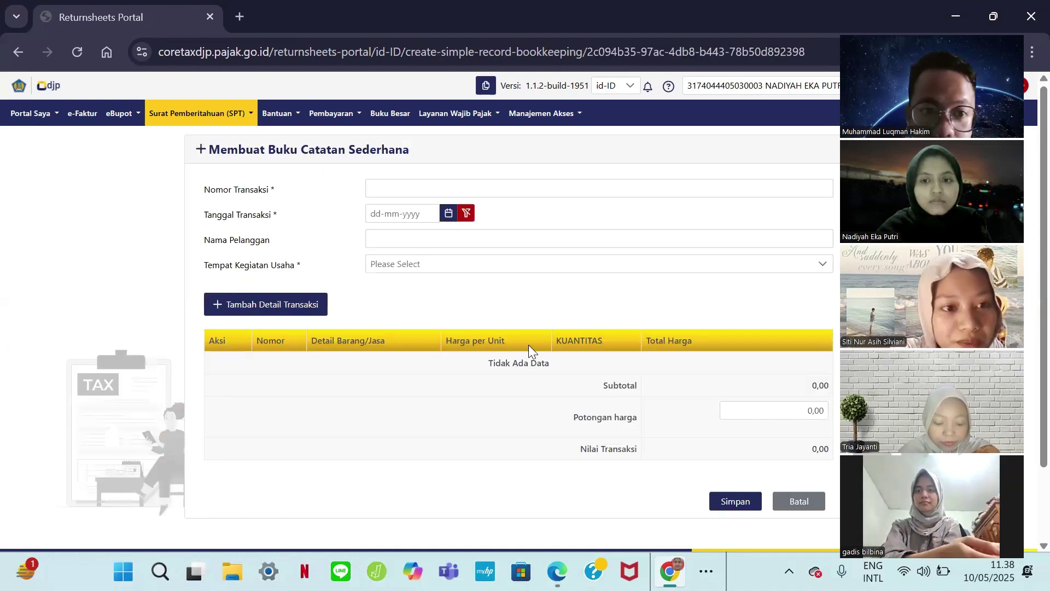
scroll(528, 344, down, 1)
scroll(531, 350, up, 1)
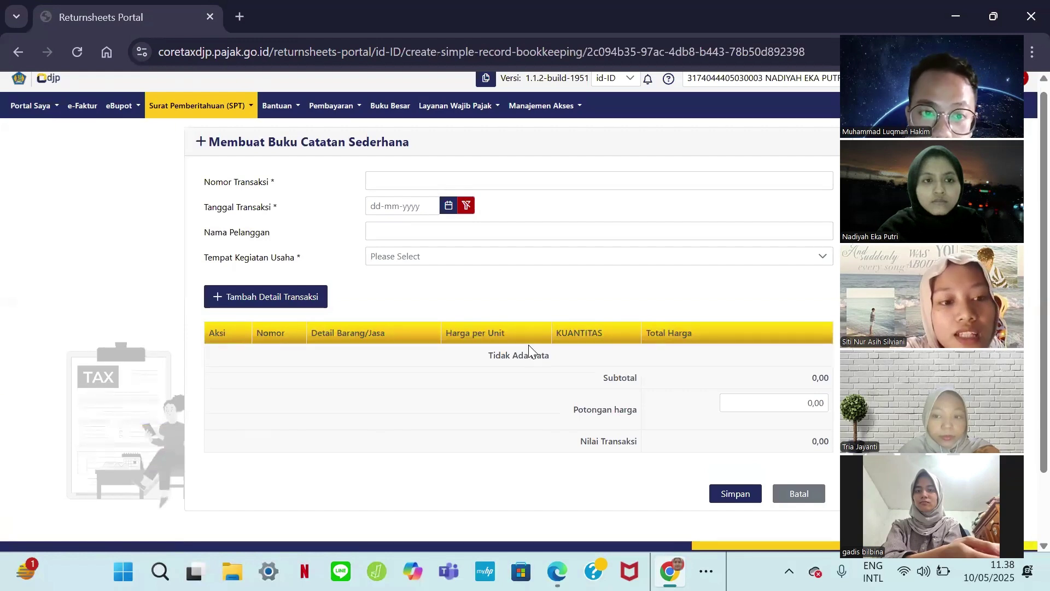
scroll(529, 350, down, 1)
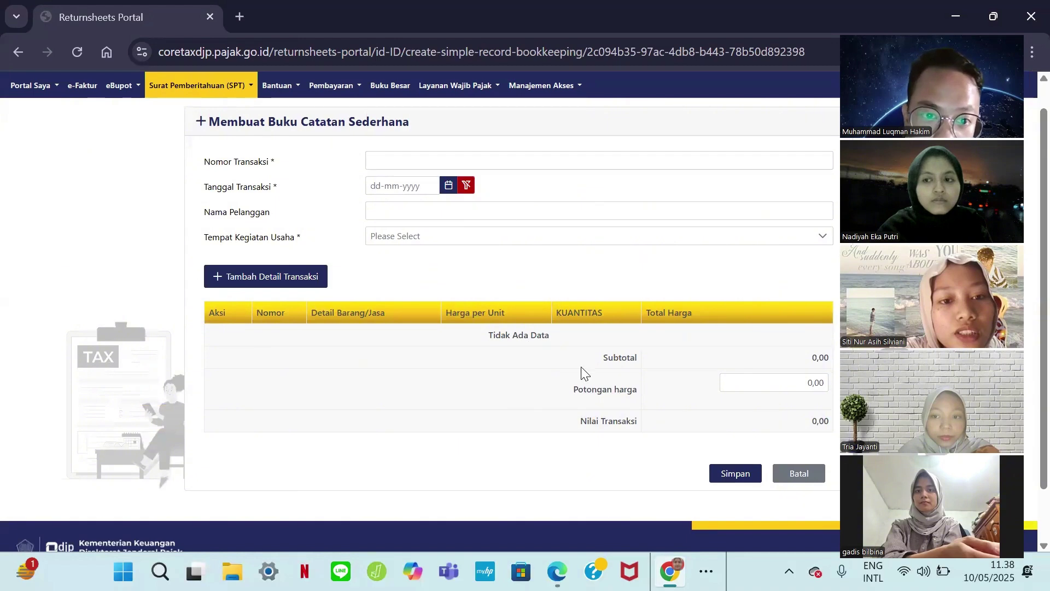
scroll(583, 372, up, 1)
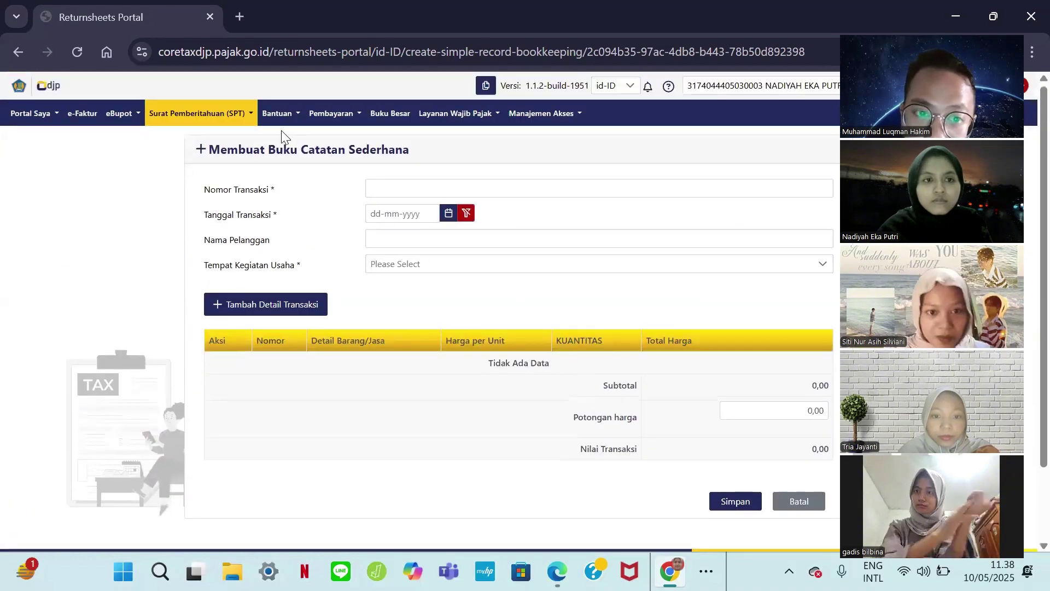
scroll(478, 236, down, 2)
scroll(478, 235, up, 1)
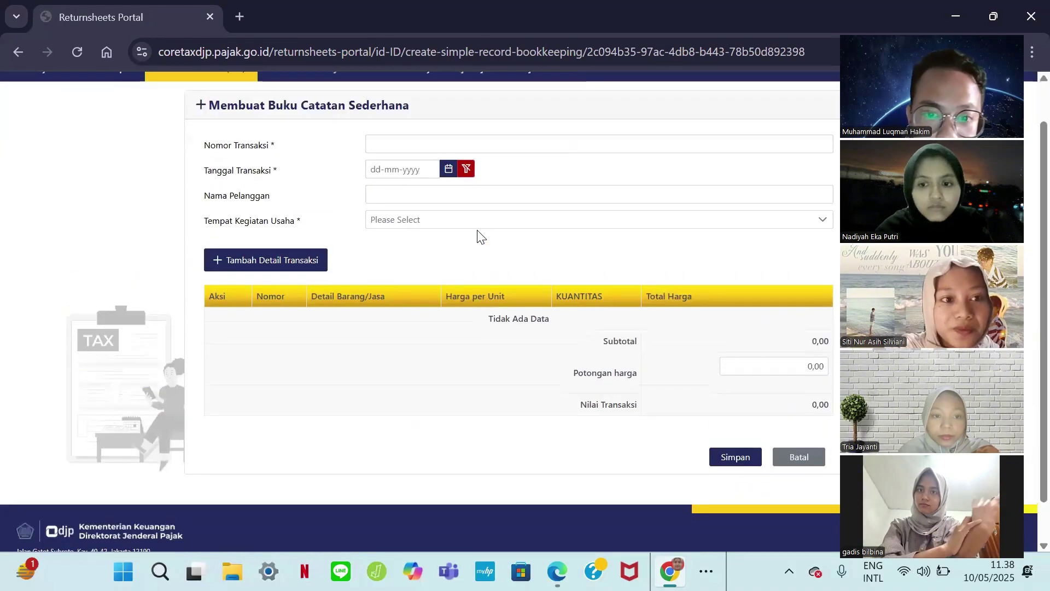
click(794, 461)
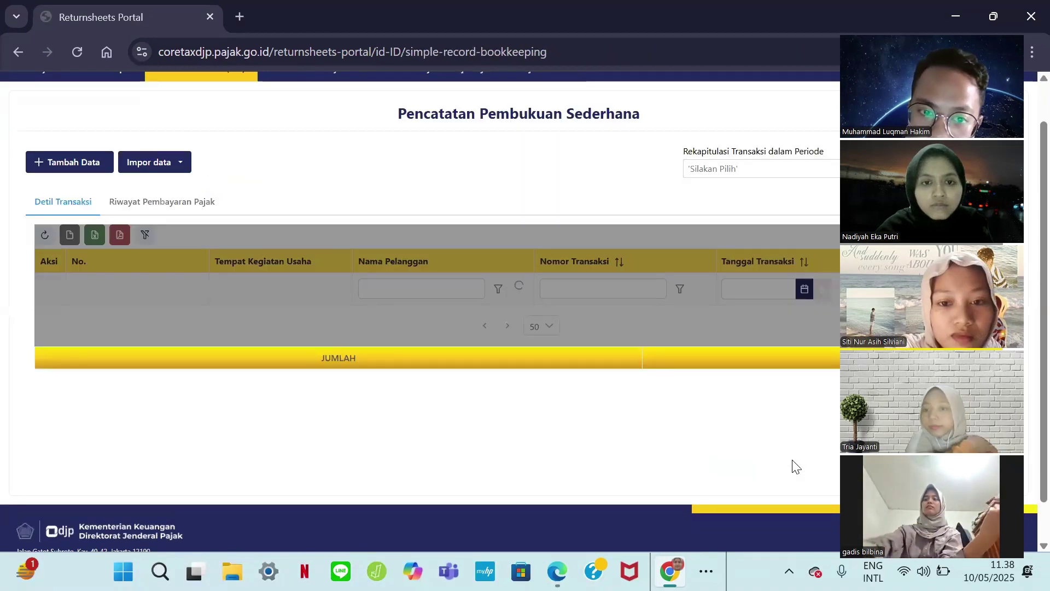
scroll(522, 347, up, 1)
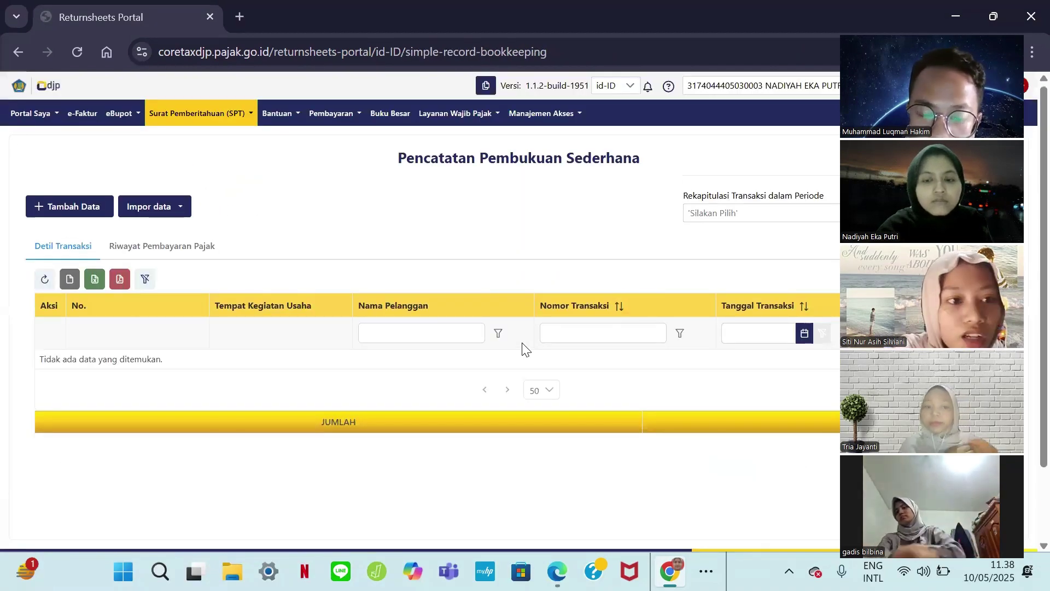
View the data import options, the transaction recap periods and the transaction detail table on the Pencatatan Pembukuan Sederhana page
click(170, 218)
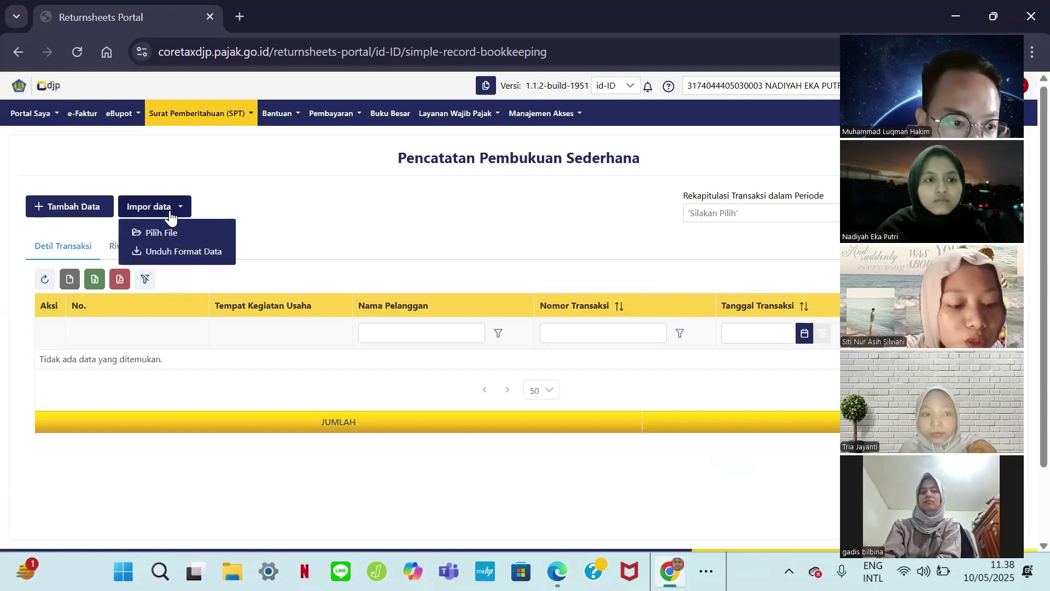
click(315, 225)
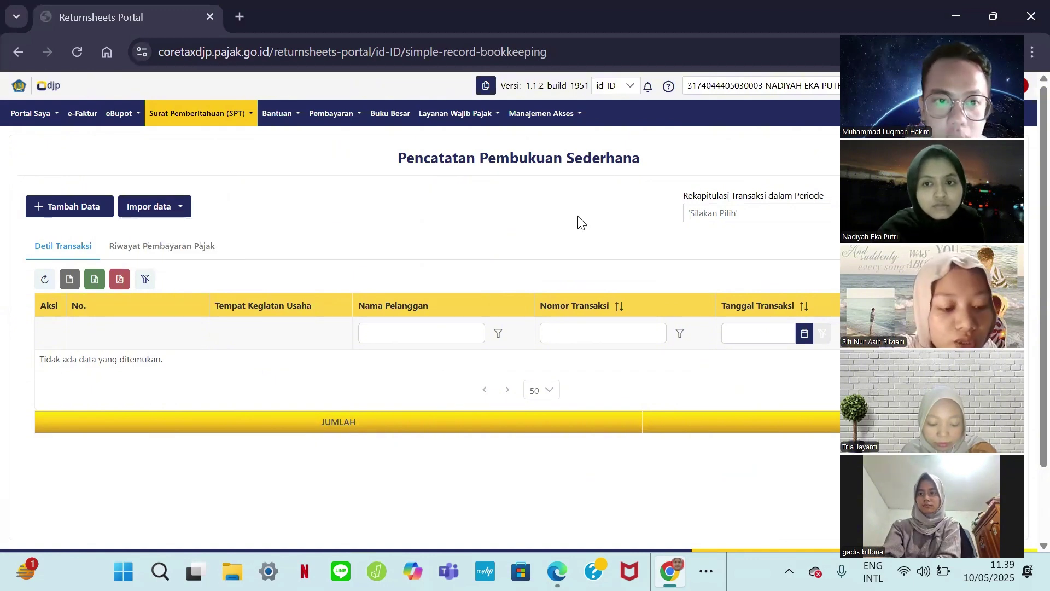
click(697, 214)
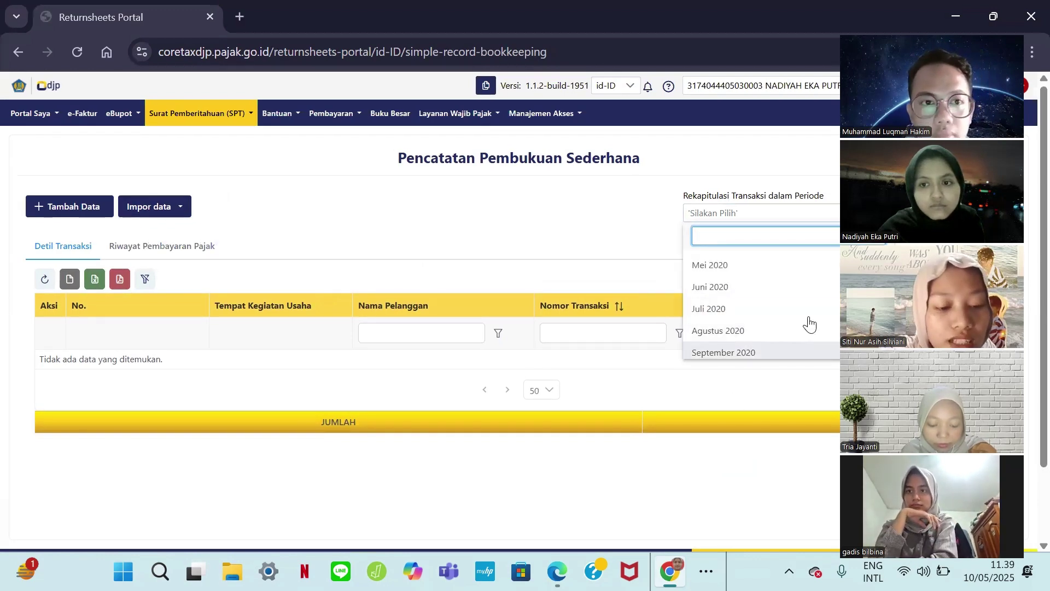
click(608, 244)
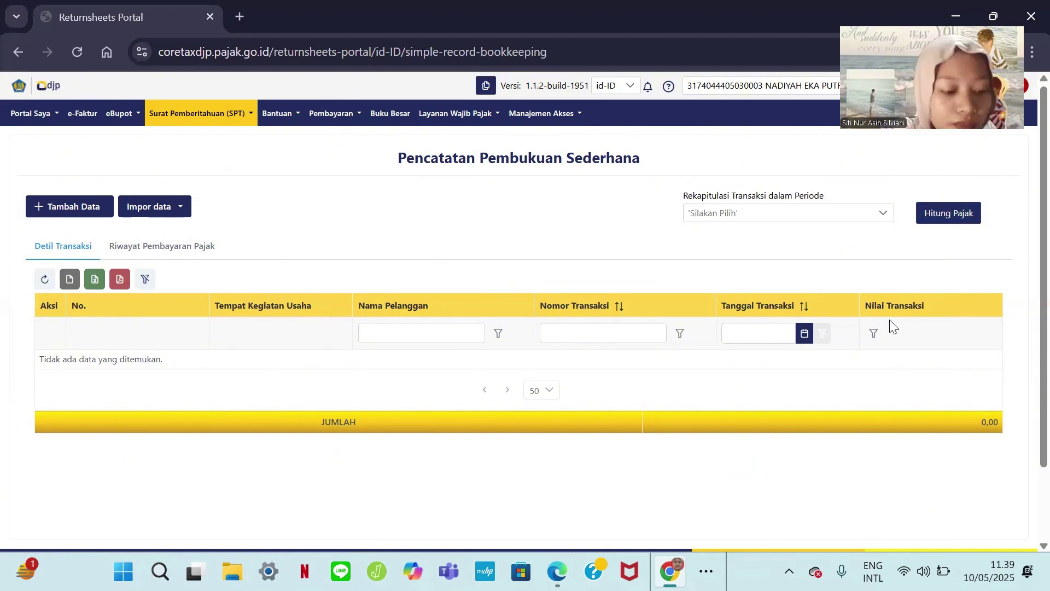
scroll(893, 326, down, 1)
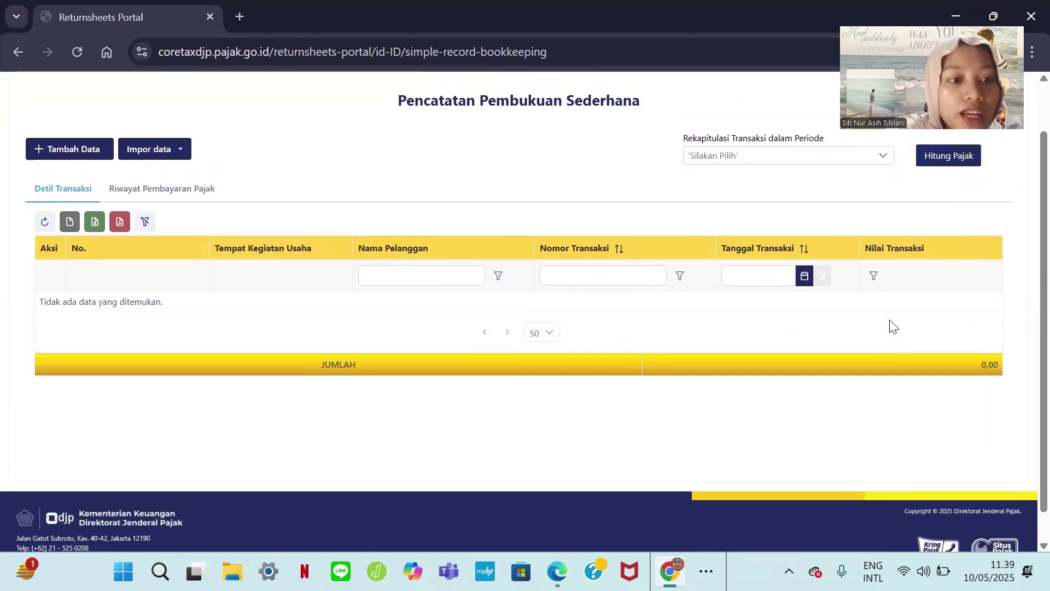
scroll(893, 326, up, 1)
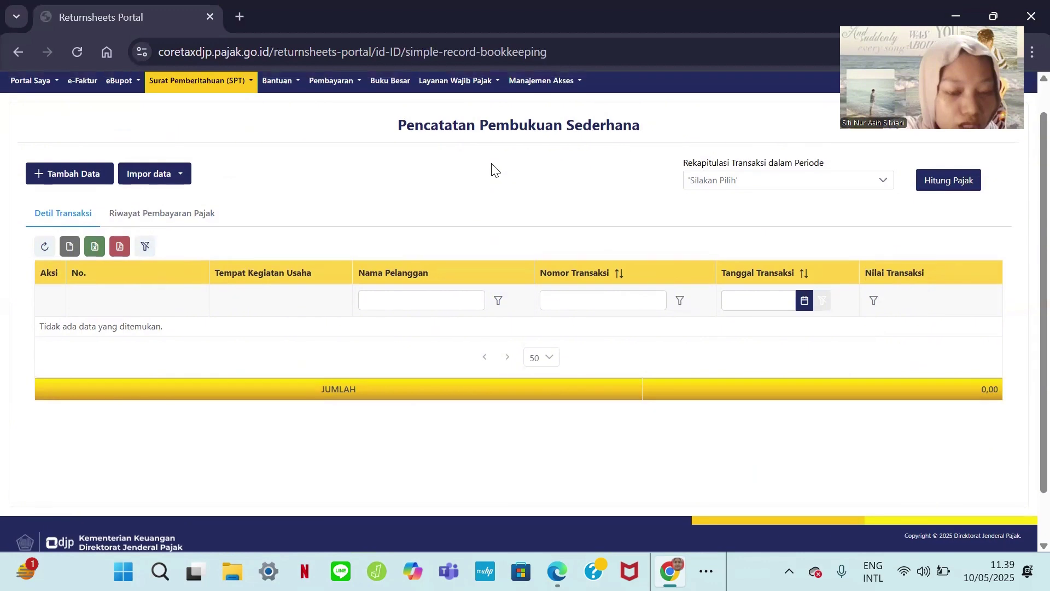
scroll(802, 333, up, 1)
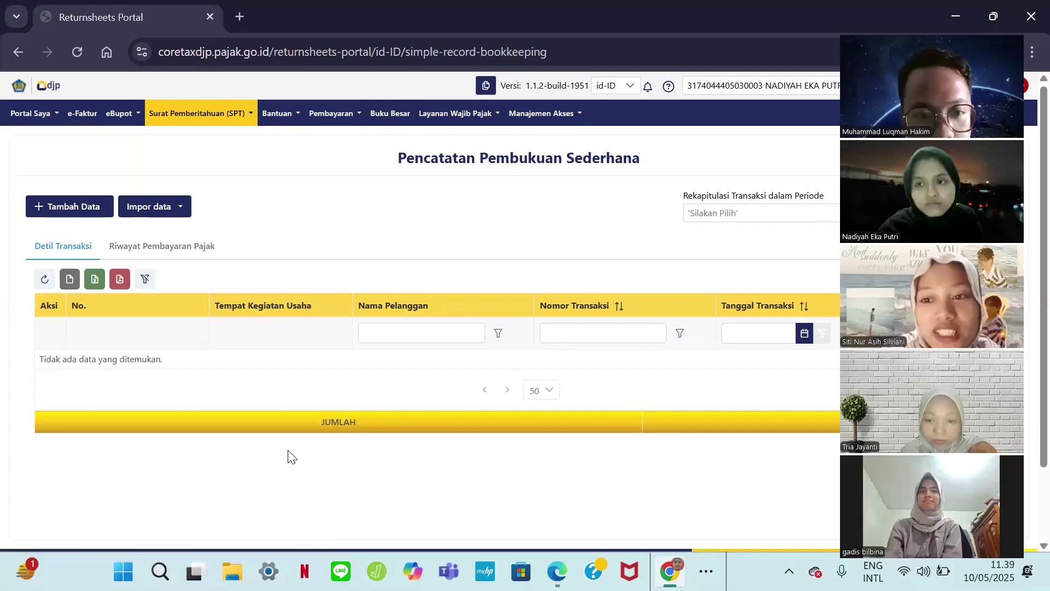
Open Dasbor Kompensasi and view the available return types under Jenis Surat Pemberitahuan Pajak
click(246, 117)
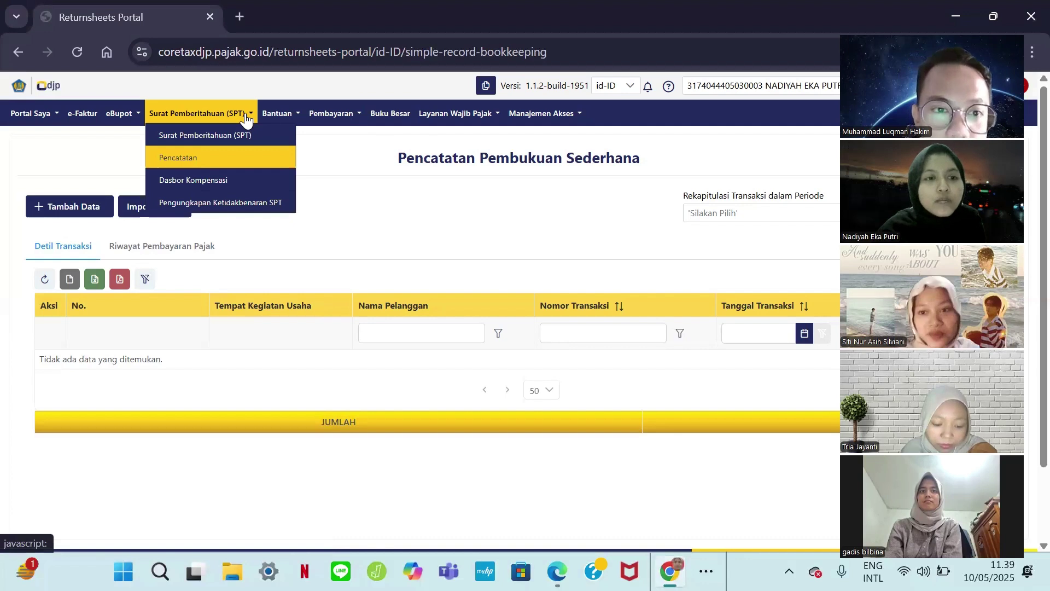
click(262, 178)
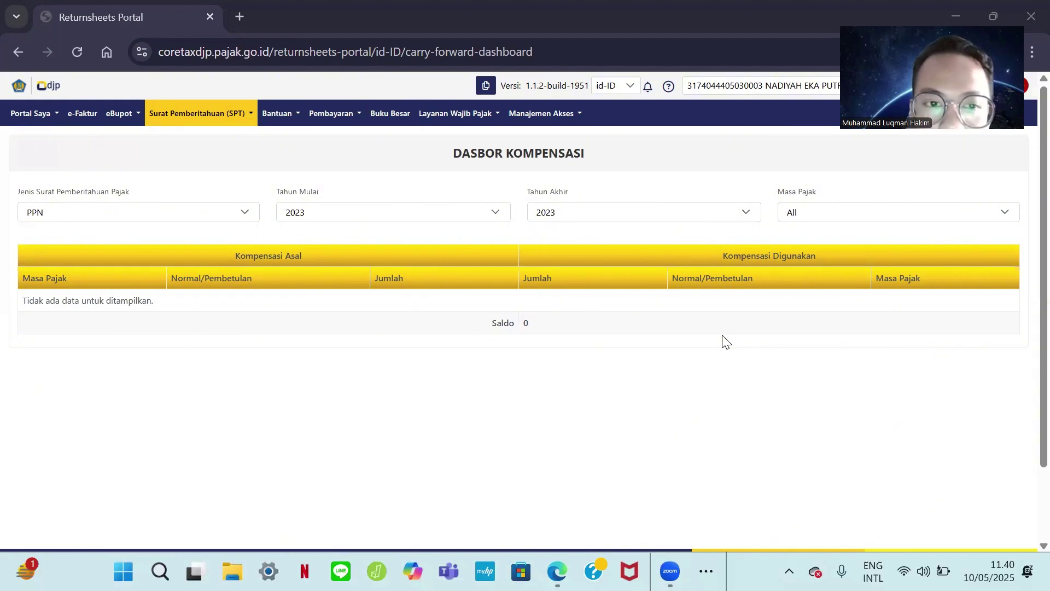
click(243, 218)
drag(255, 246, 255, 276)
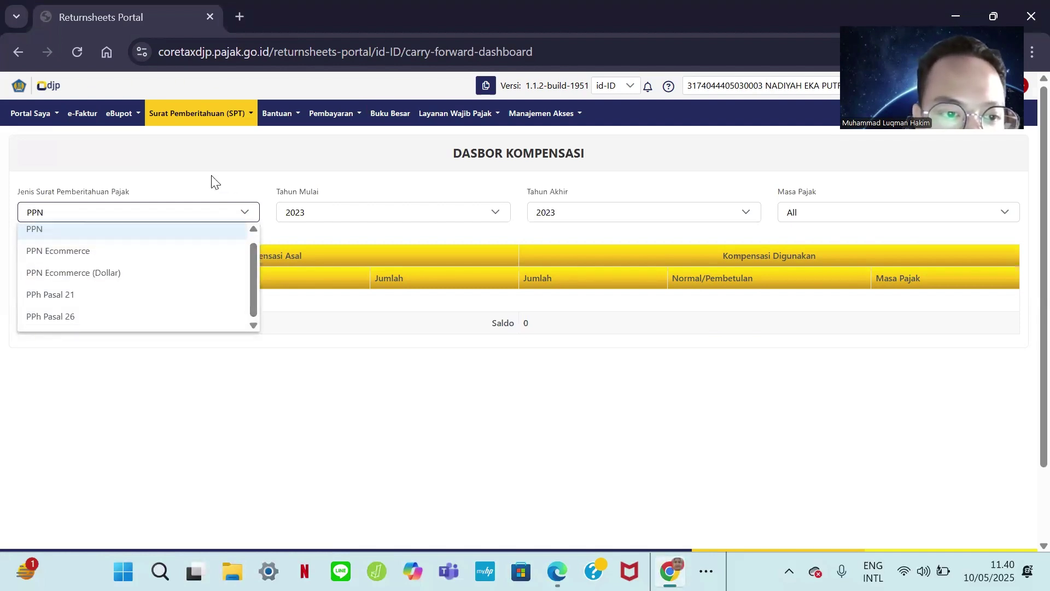
click(242, 214)
click(241, 212)
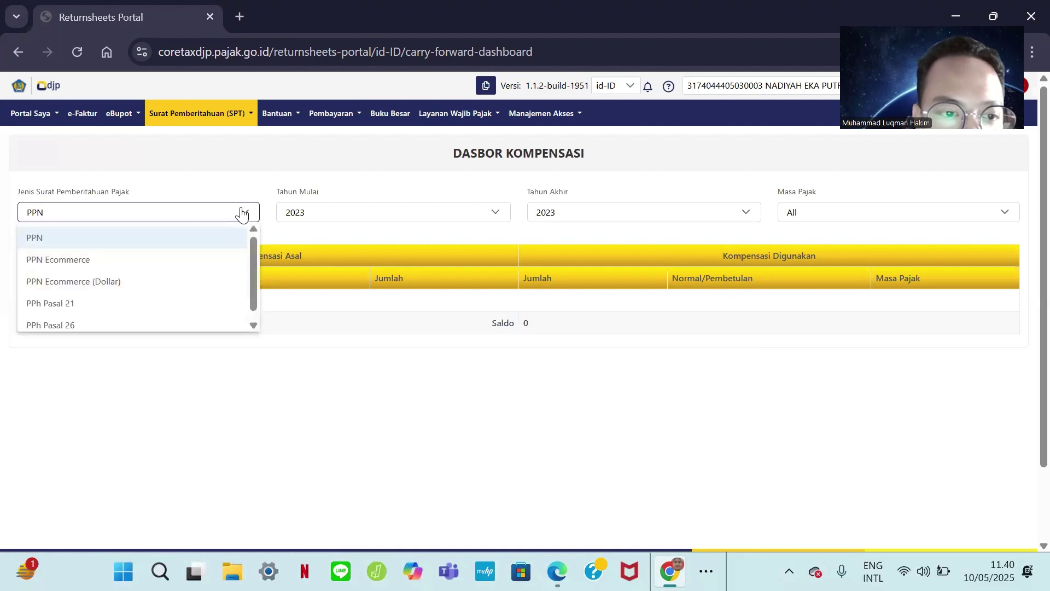
drag(254, 259, 257, 281)
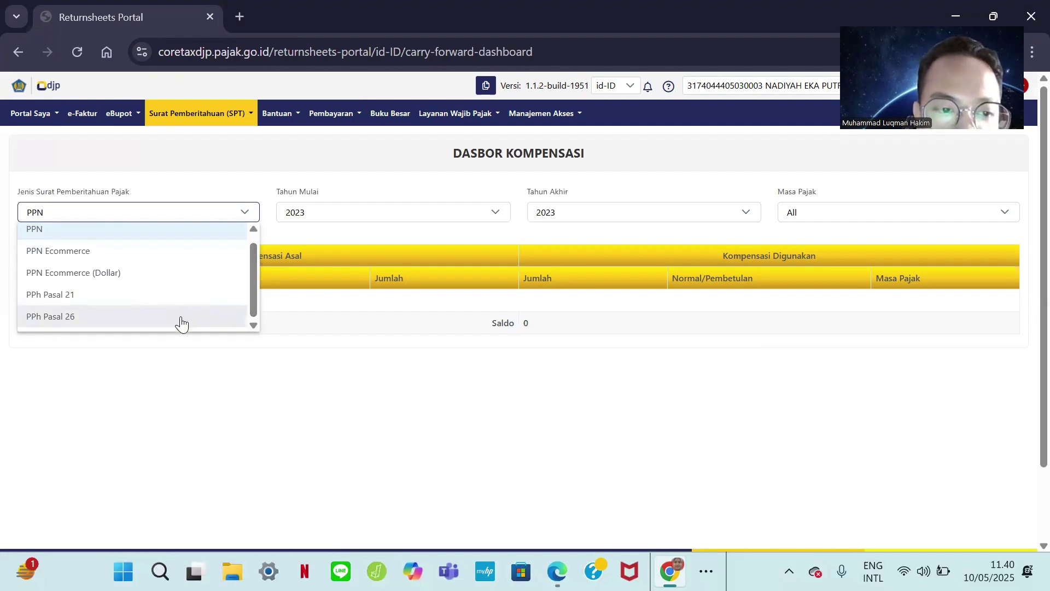
click(258, 380)
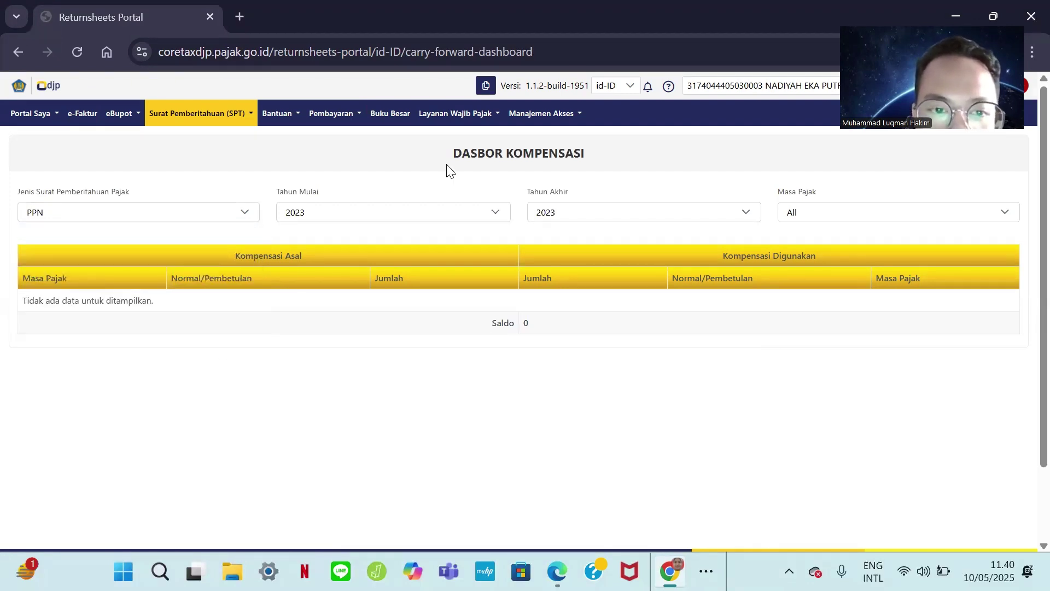
View the Tahun Mulai, Tahun Akhir and Masa Pajak filter choices on the compensation dashboard without changing them
click(489, 214)
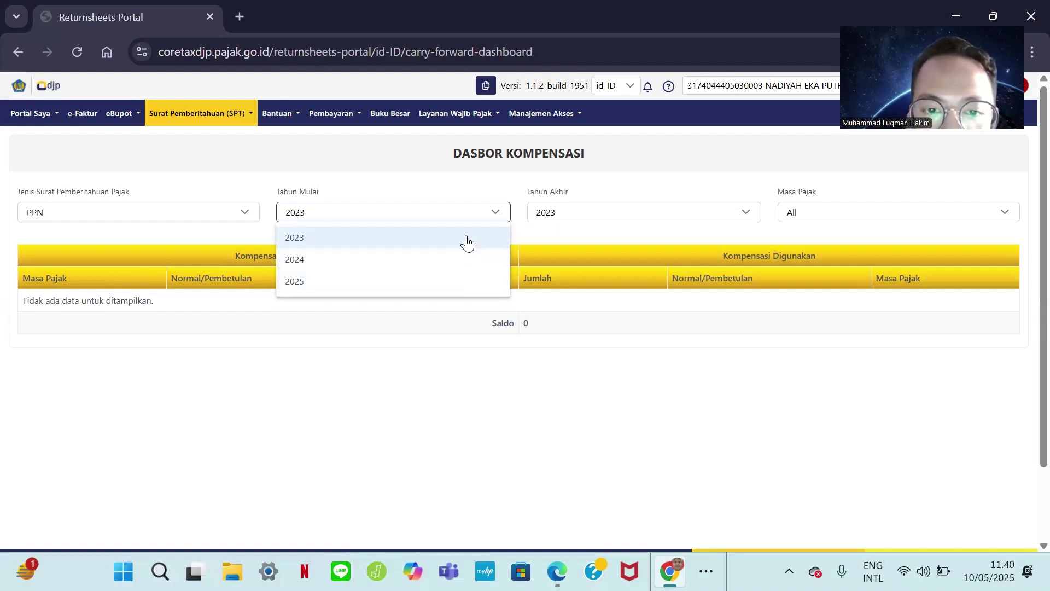
click(498, 212)
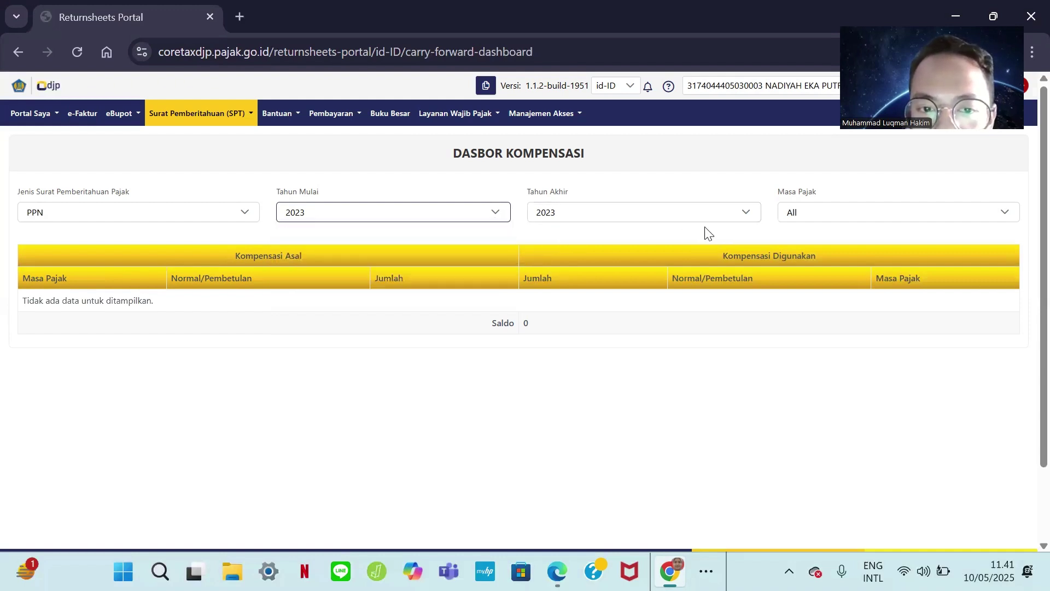
click(748, 212)
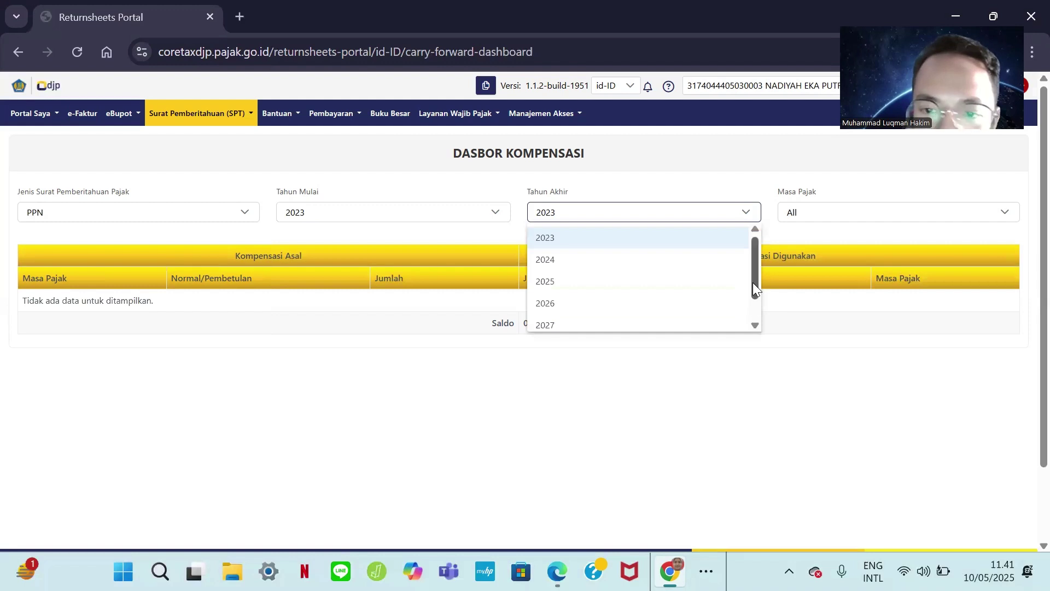
drag(754, 282, 751, 237)
click(743, 210)
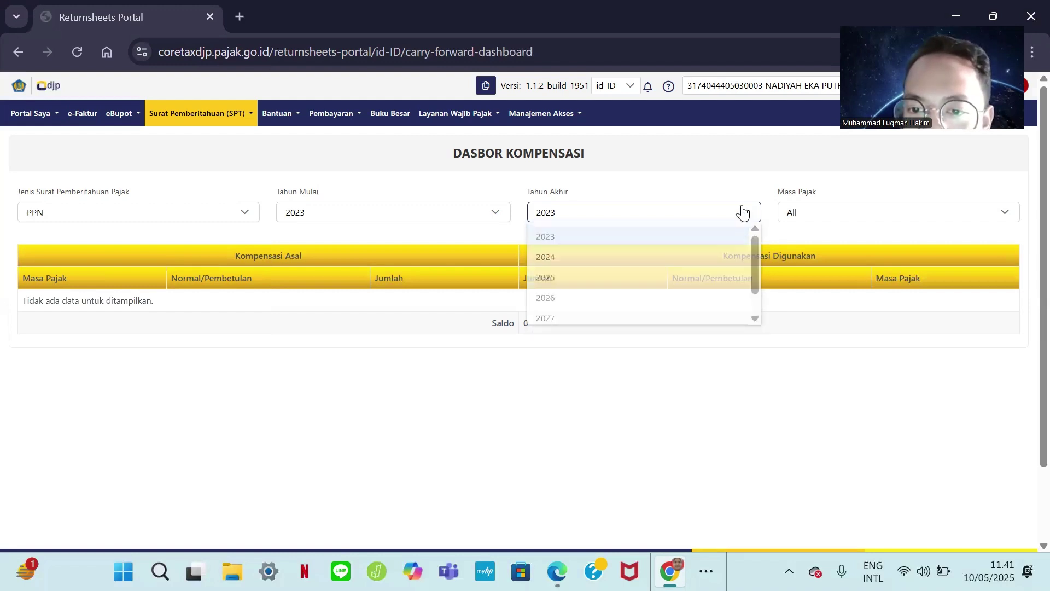
click(1004, 213)
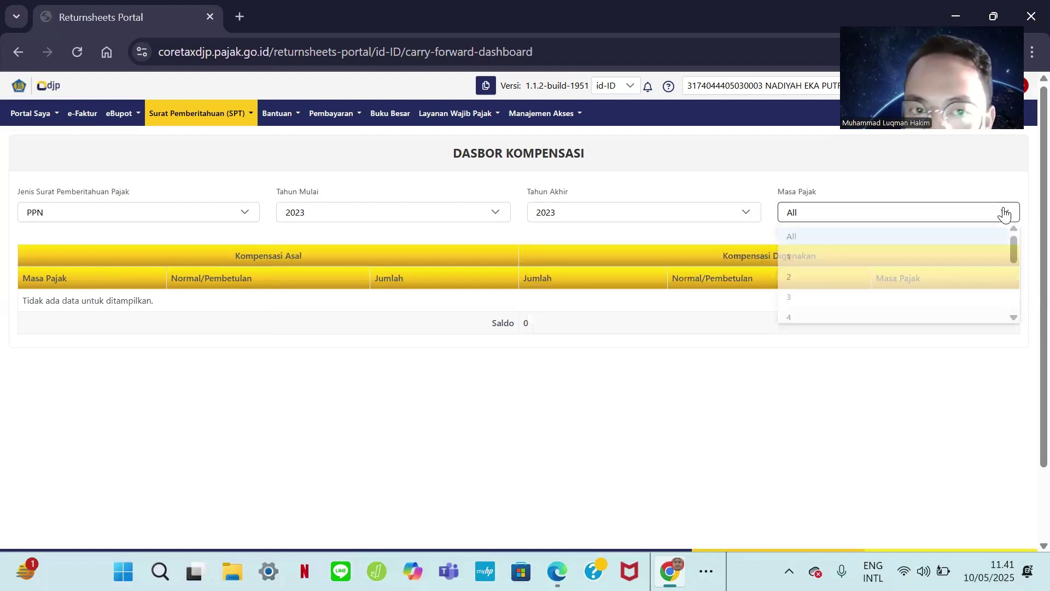
drag(1013, 257, 1012, 226)
click(1010, 221)
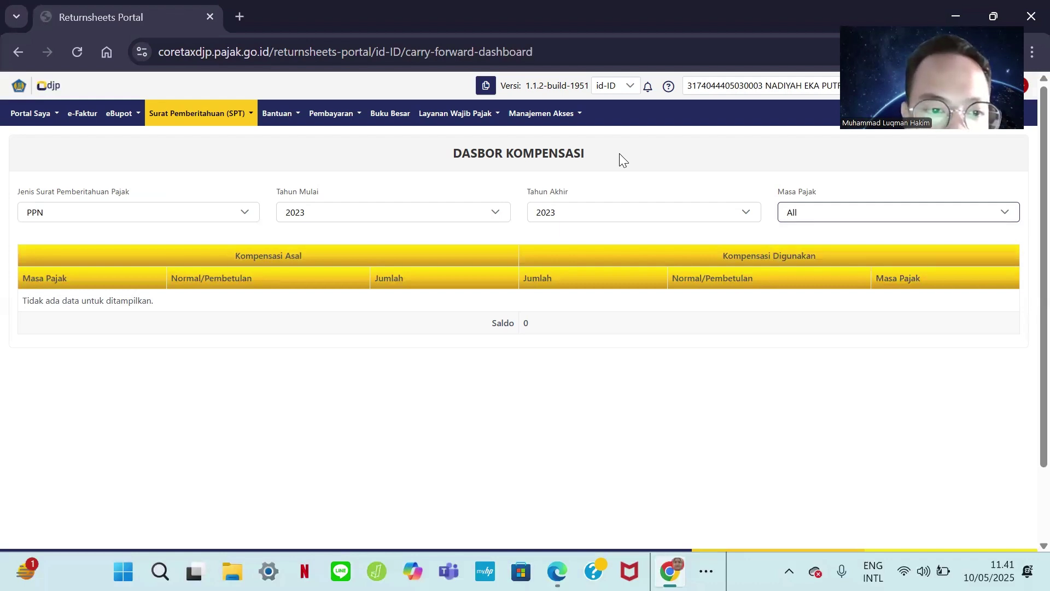
Filter the compensation dashboard to PPN with Tahun Mulai 2025, Tahun Akhir 2026 and Masa Pajak 1, and view the table
click(243, 212)
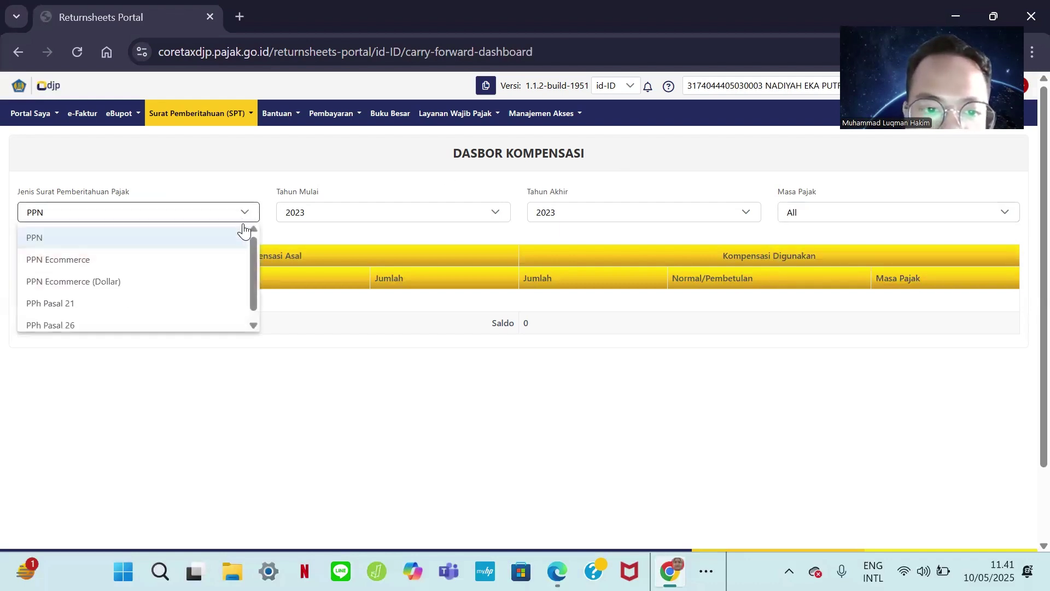
click(229, 253)
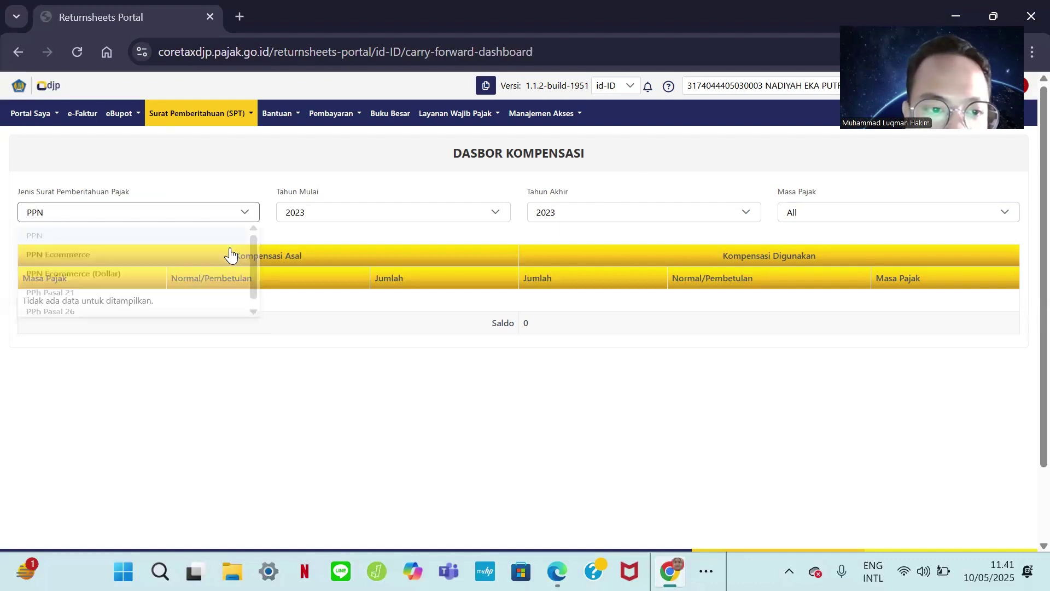
click(494, 216)
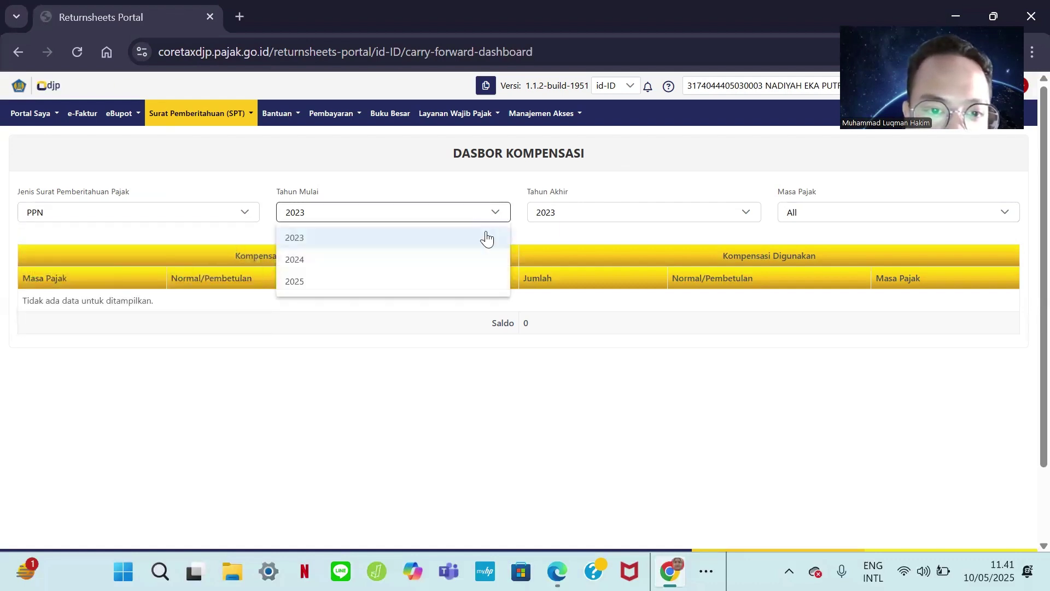
click(477, 281)
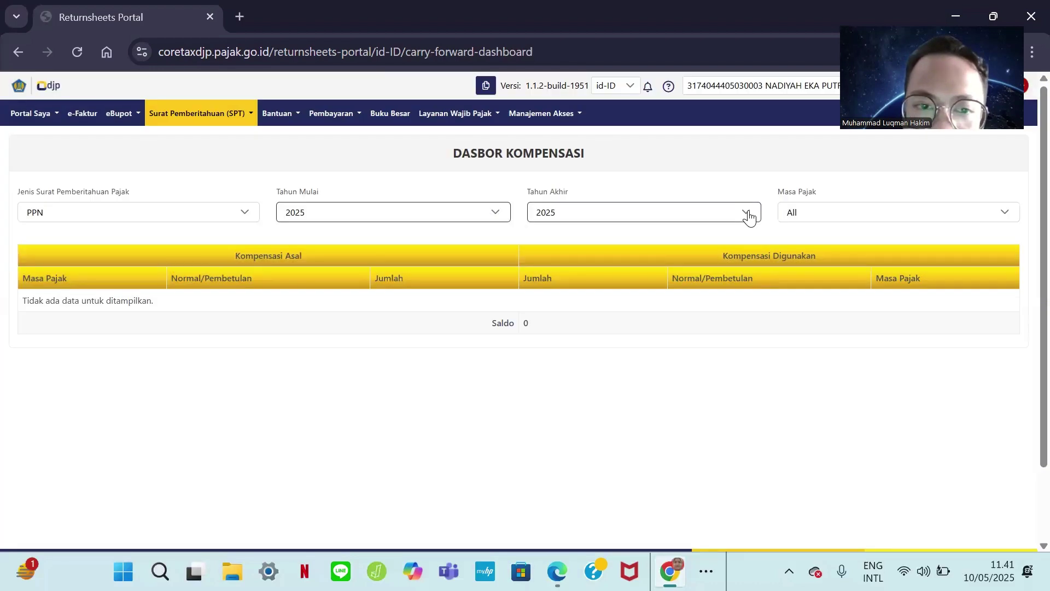
click(749, 217)
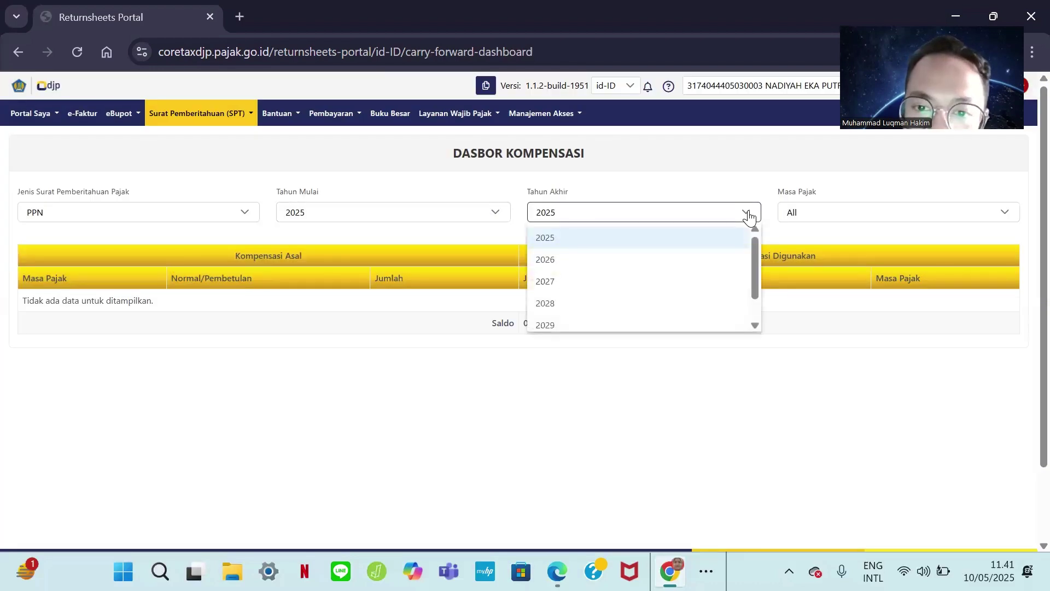
click(742, 255)
click(884, 219)
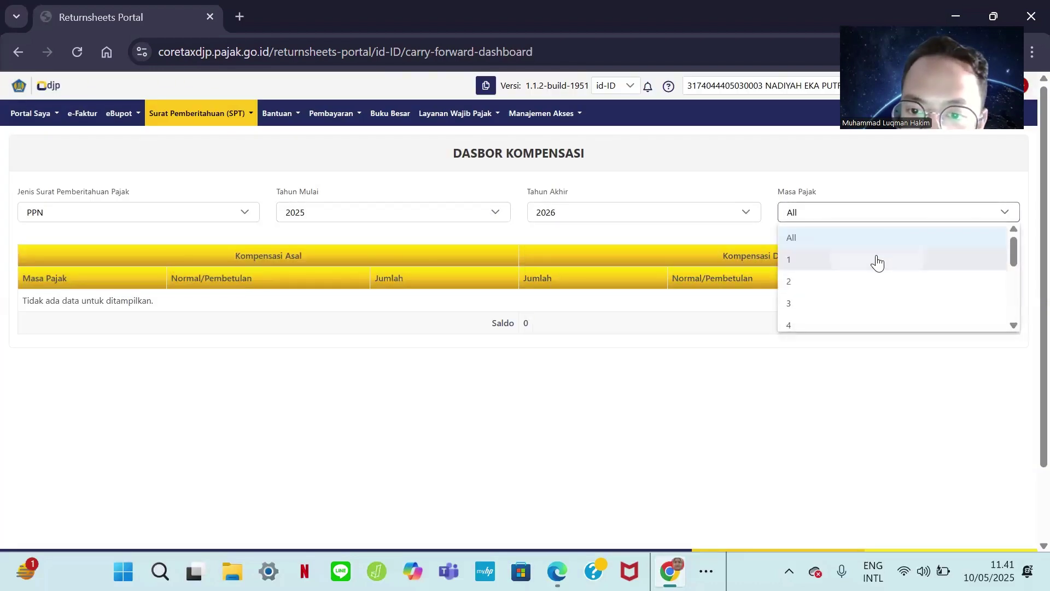
click(877, 255)
scroll(852, 343, down, 2)
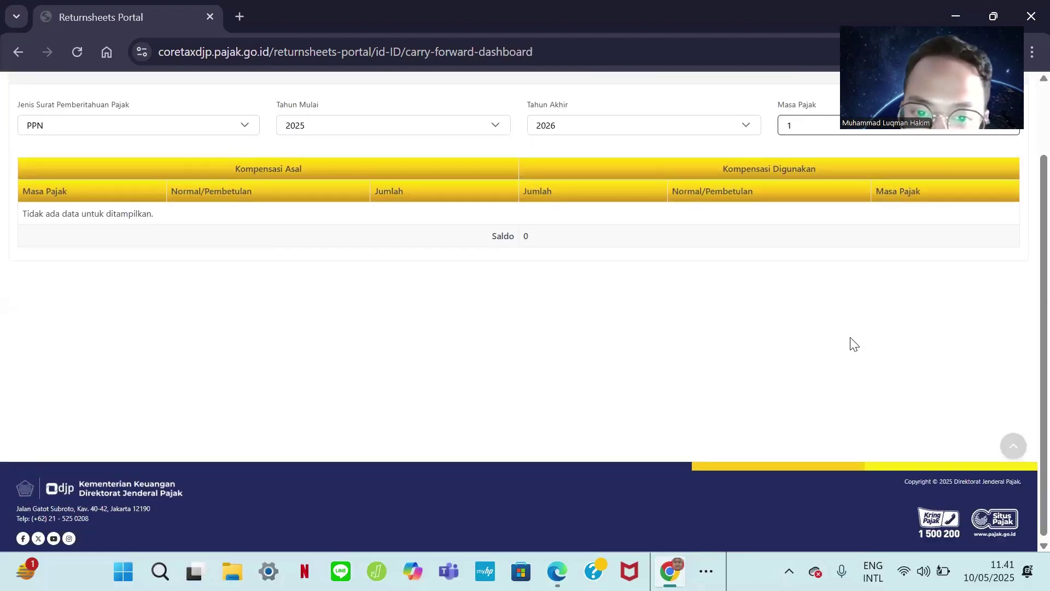
scroll(854, 344, up, 2)
Set Tahun Mulai and Tahun Akhir to 2023 and Masa Pajak to 2, and view the compensation table
click(479, 211)
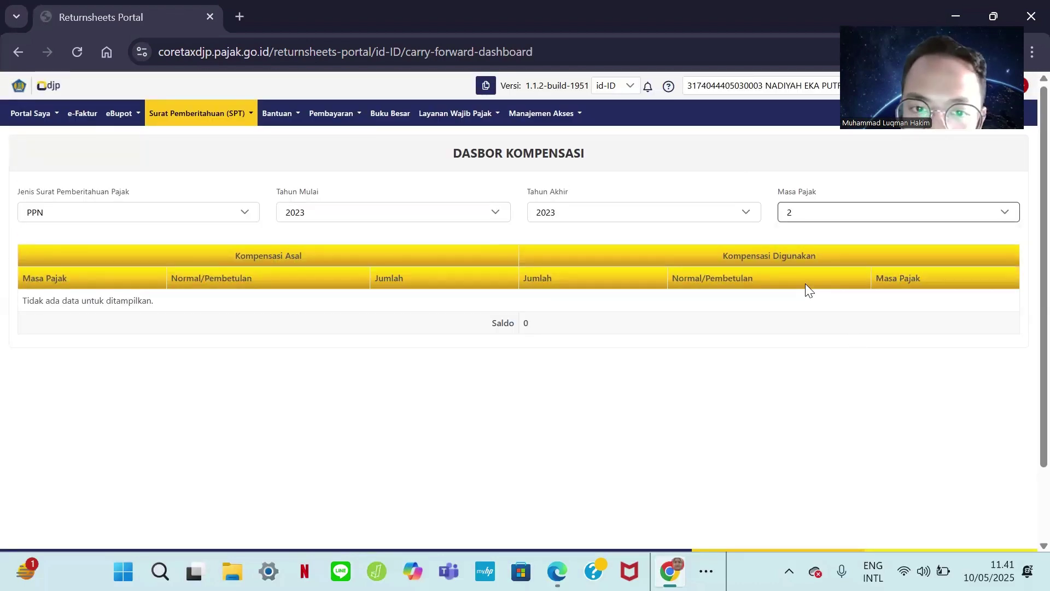
scroll(806, 285, down, 2)
scroll(808, 290, up, 2)
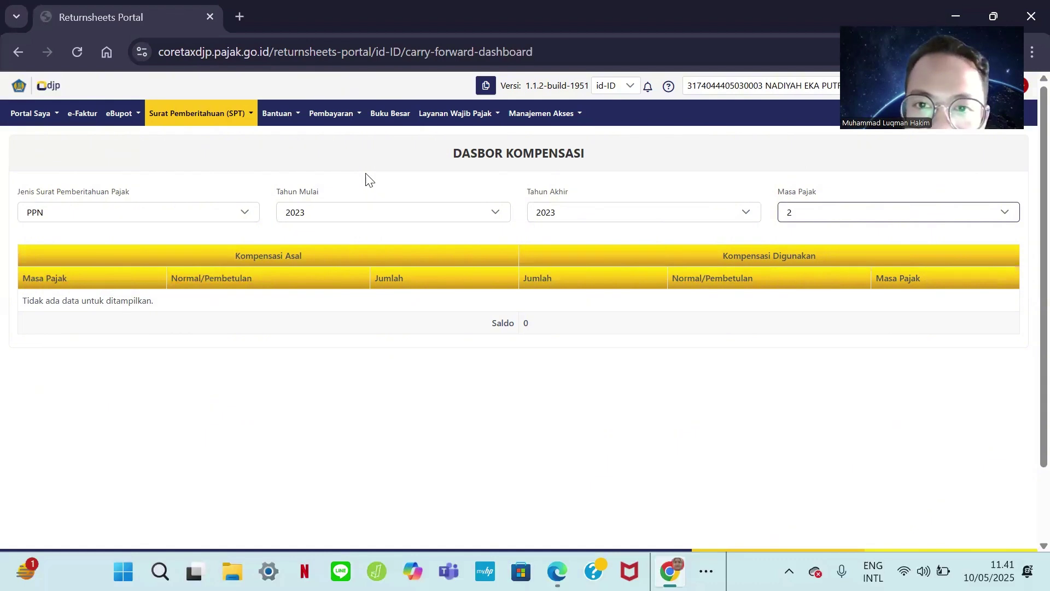
Open the Pengungkapan Ketidakbenaran SPT page
click(249, 115)
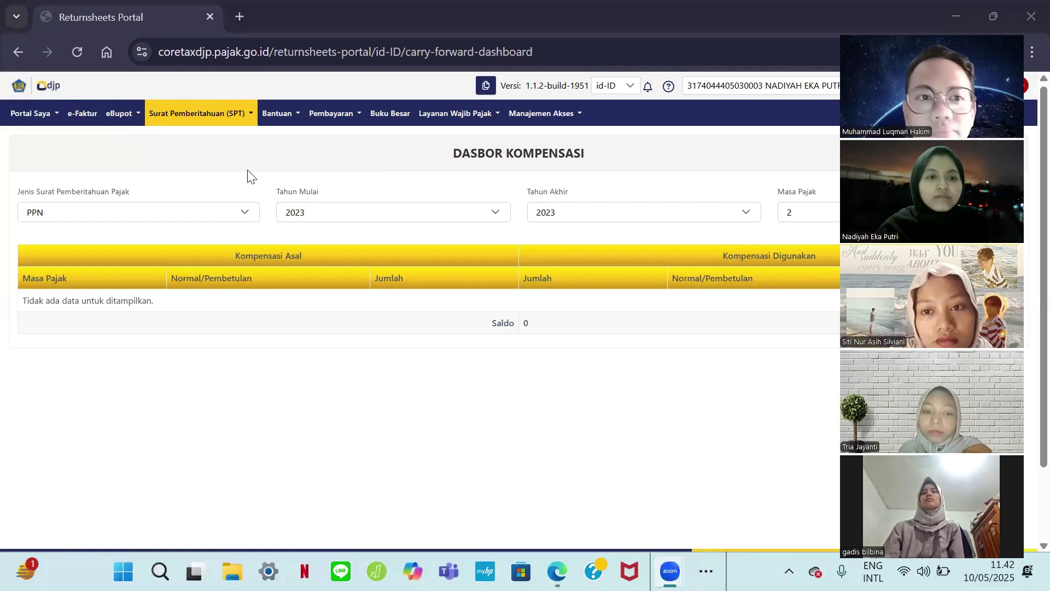
click(250, 119)
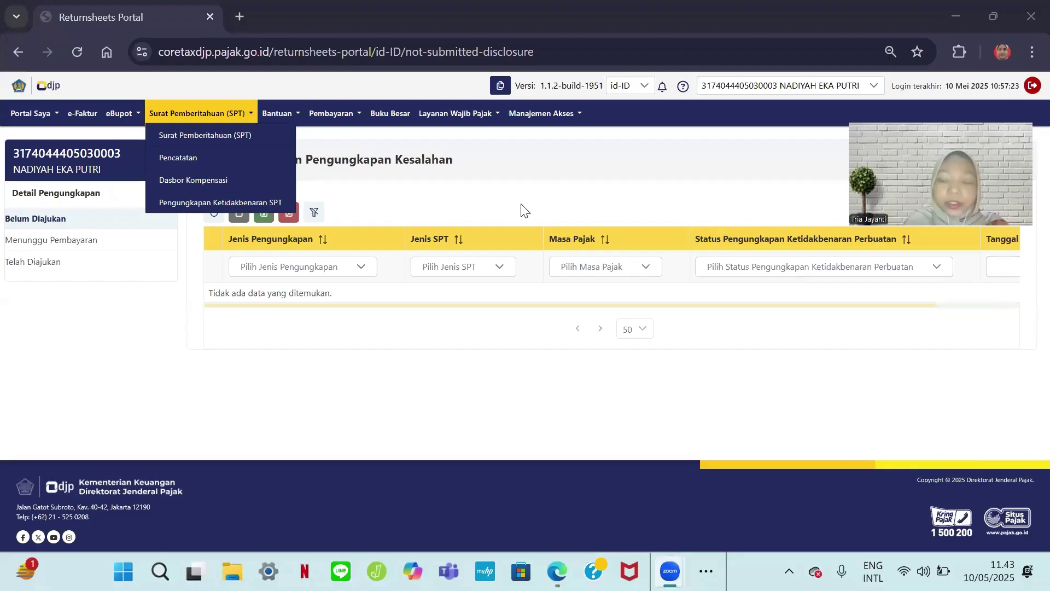
click(253, 196)
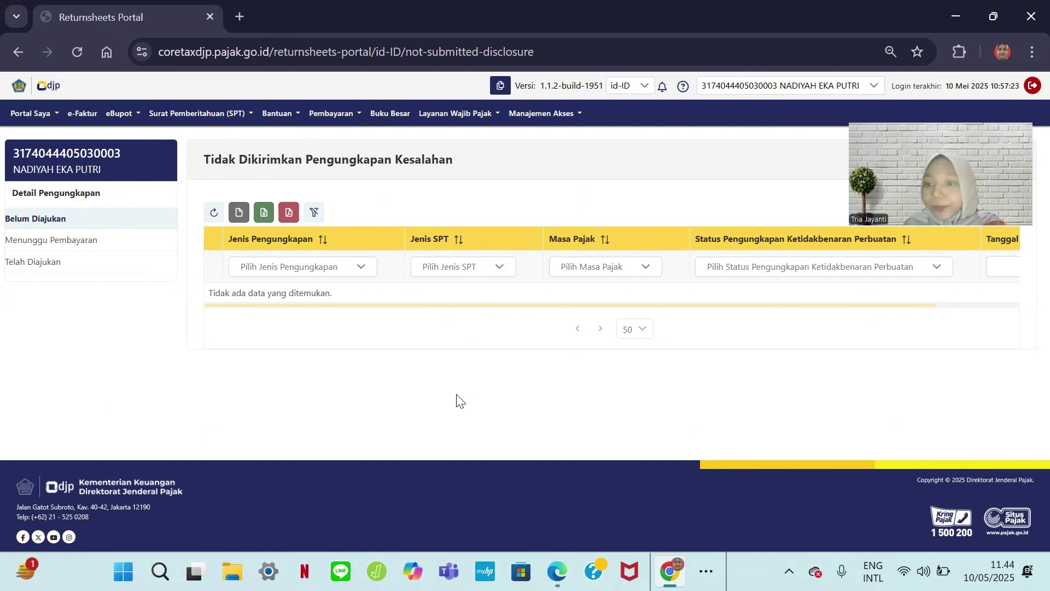
View the Menunggu Pembayaran disclosure list, then return to Belum Diajukan and examine all its table columns through Tanggal Dibuat
click(167, 240)
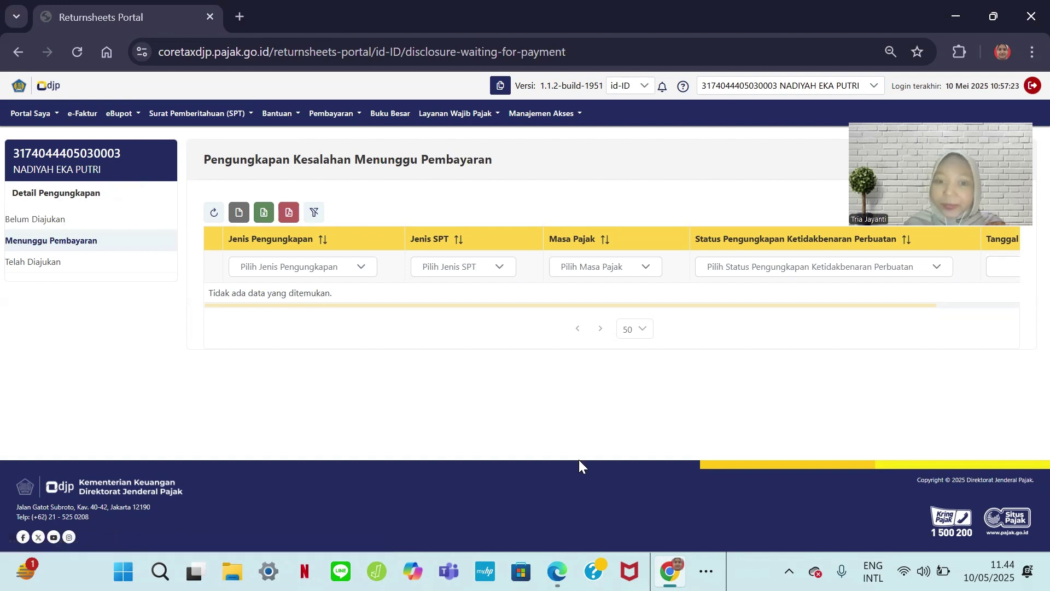
click(95, 217)
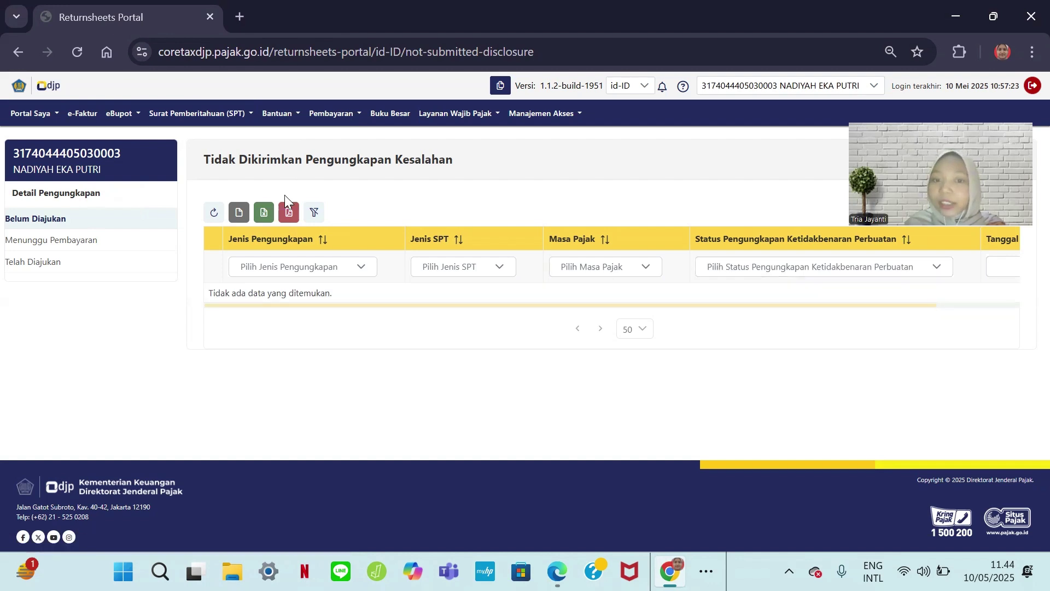
scroll(379, 270, right, 3)
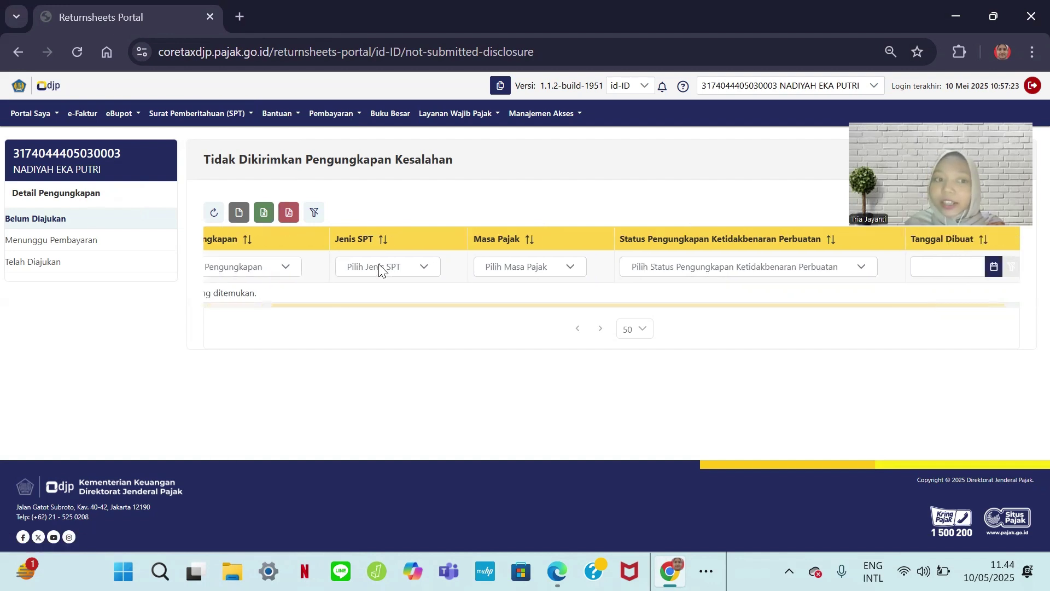
scroll(380, 269, left, 3)
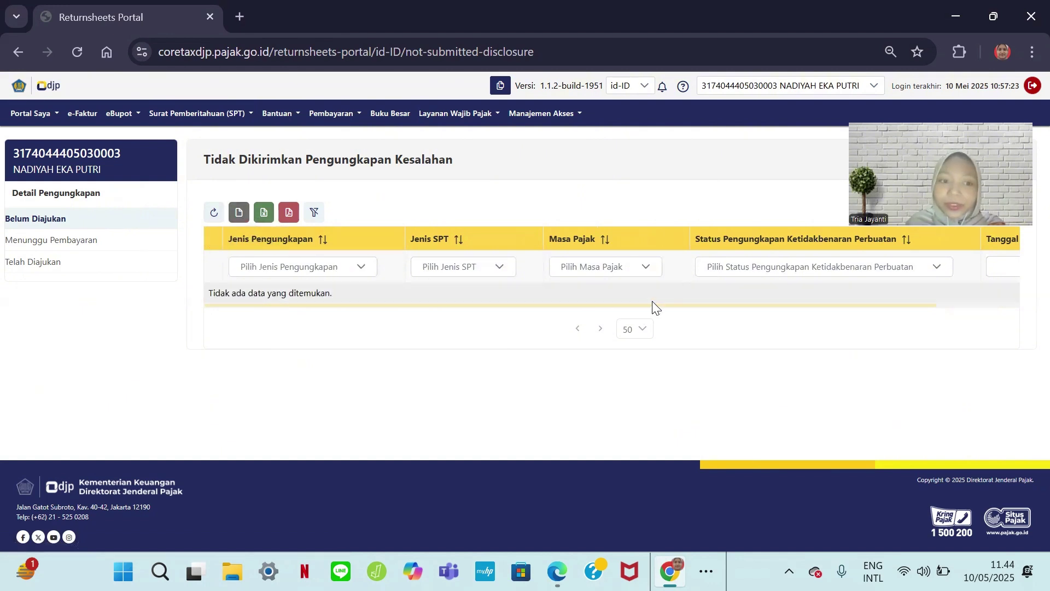
drag(740, 310, 940, 314)
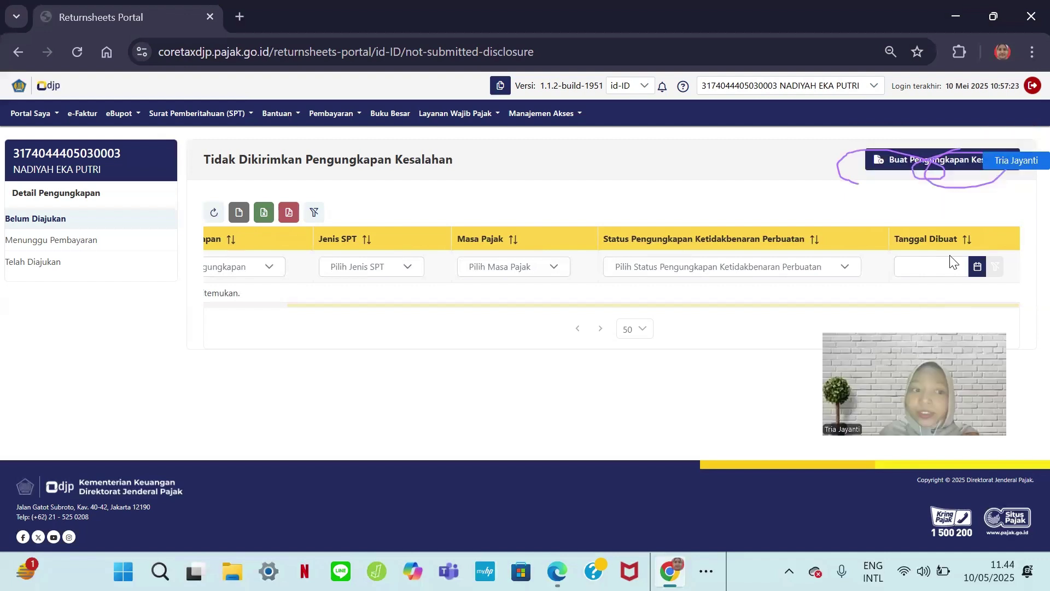
Open the Buat Pengungkapan Kesalahan form, try to create the disclosure with all fields empty, and dismiss the resulting message
click(979, 163)
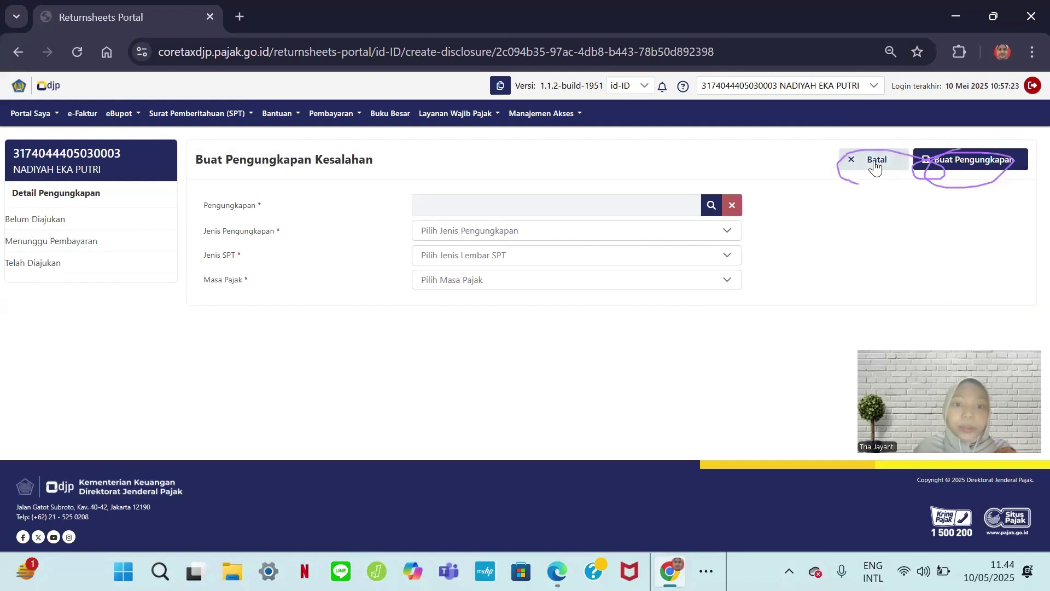
click(963, 160)
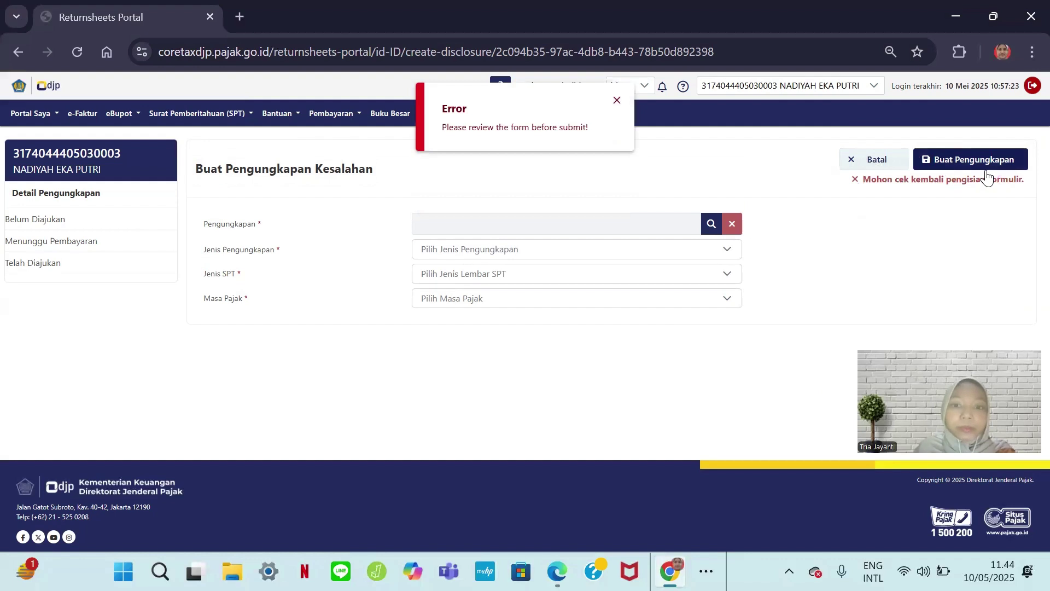
click(615, 101)
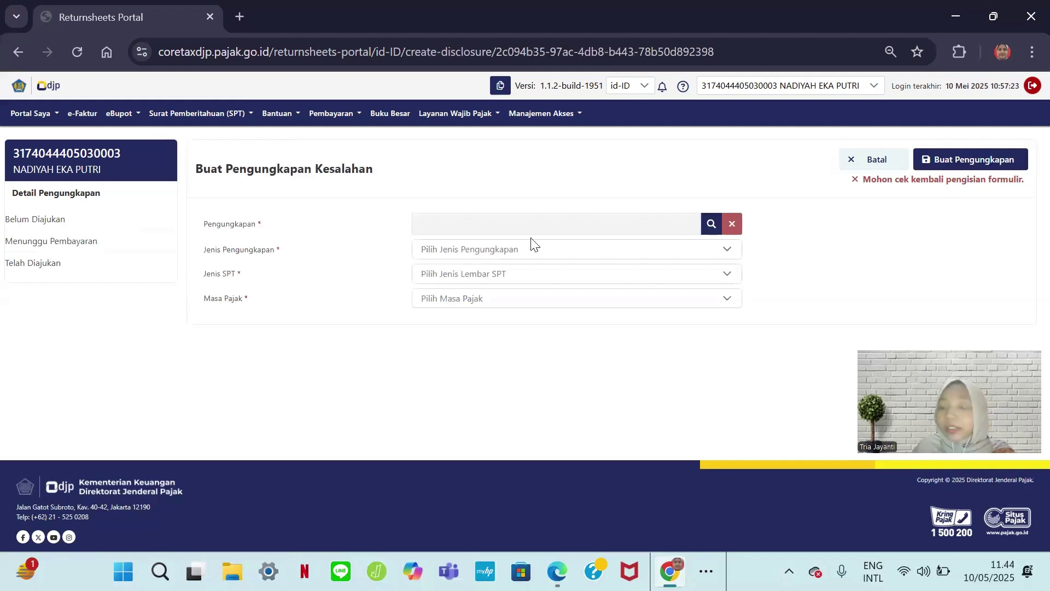
View the Menunggu Pembayaran and Telah Diajukan disclosure lists, and return to the Konsep SPT list of returns
click(118, 252)
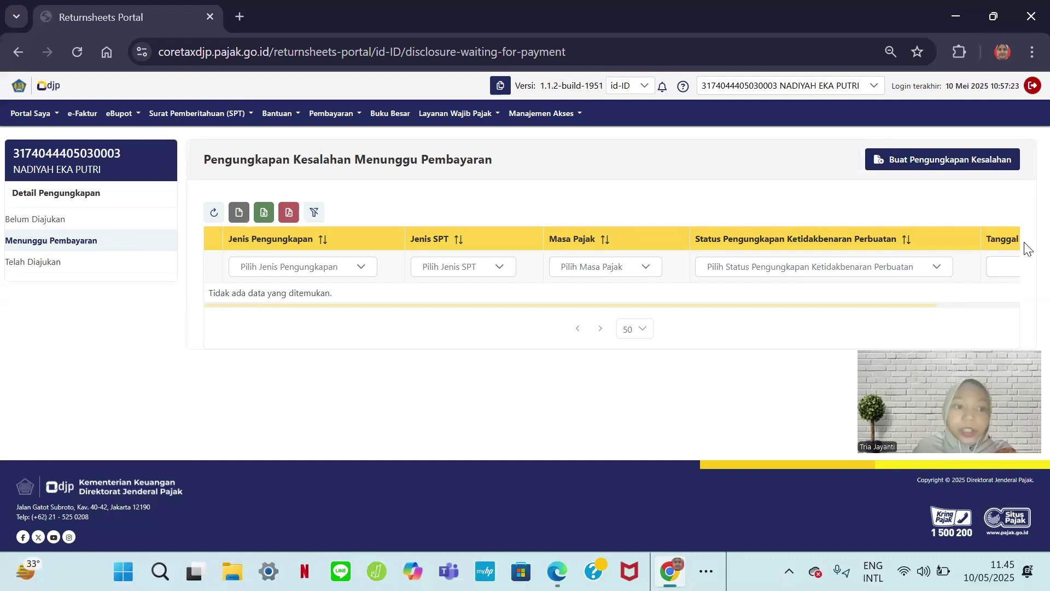
click(141, 265)
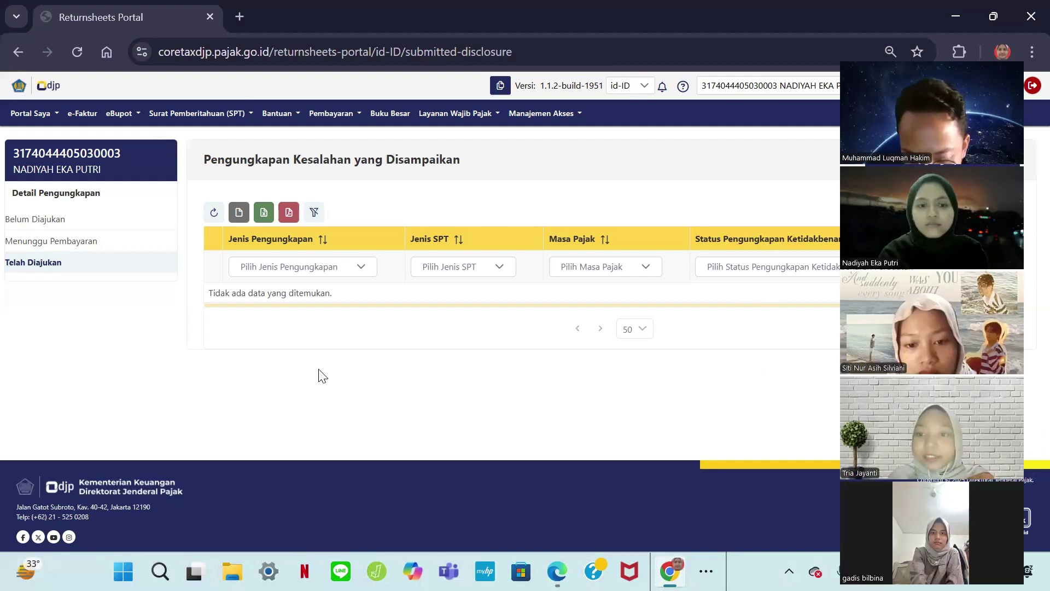
click(197, 113)
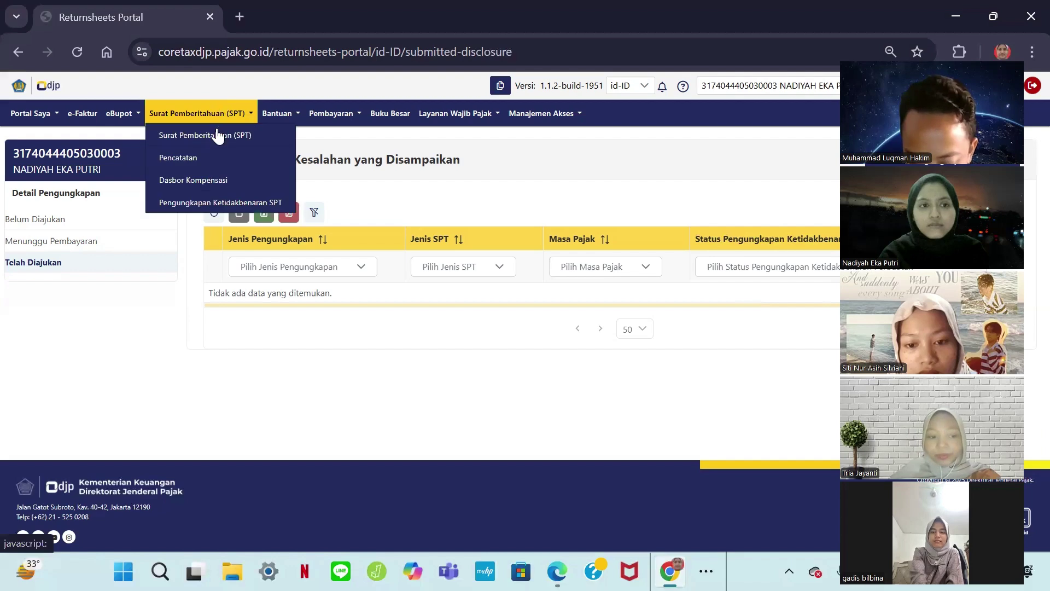
click(218, 134)
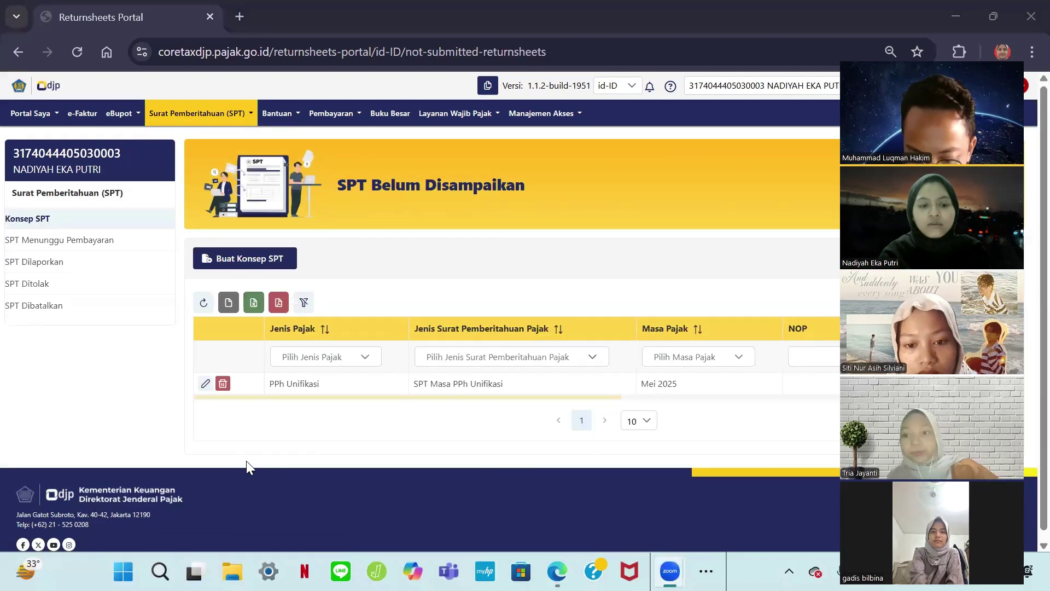